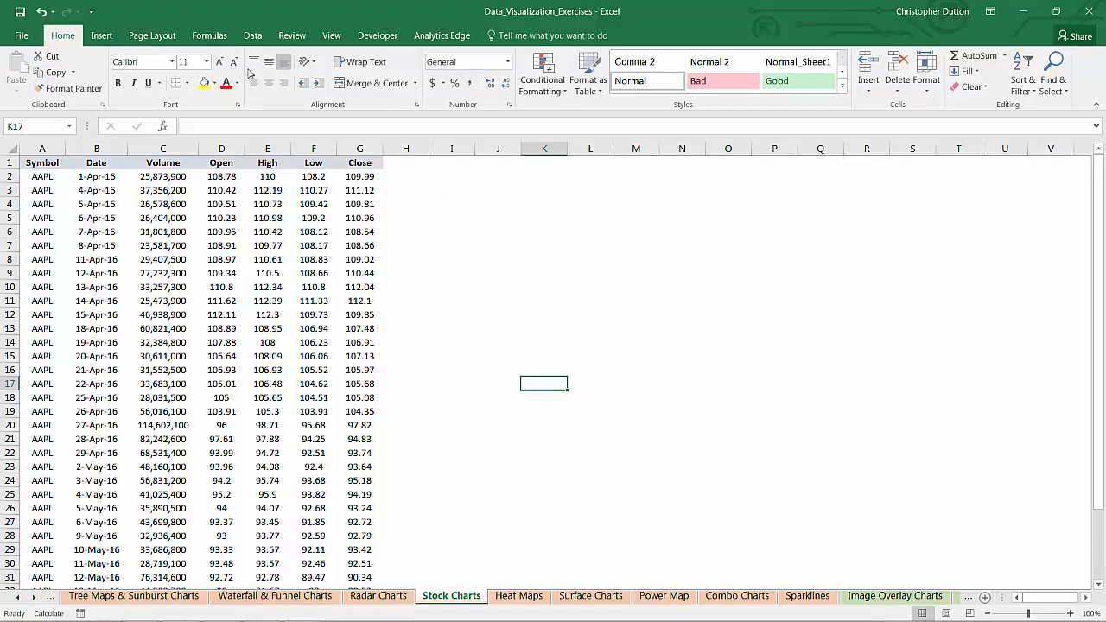
Step: Insert a Volume-Open-High-Low-Close stock chart from the Date through Close columns
click(104, 36)
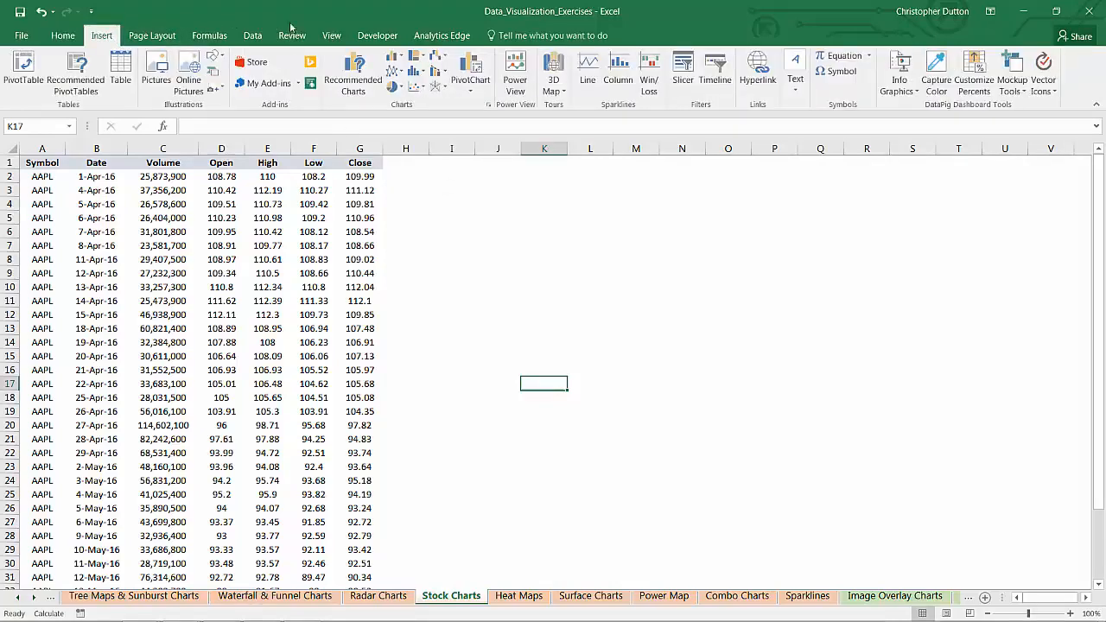
click(447, 61)
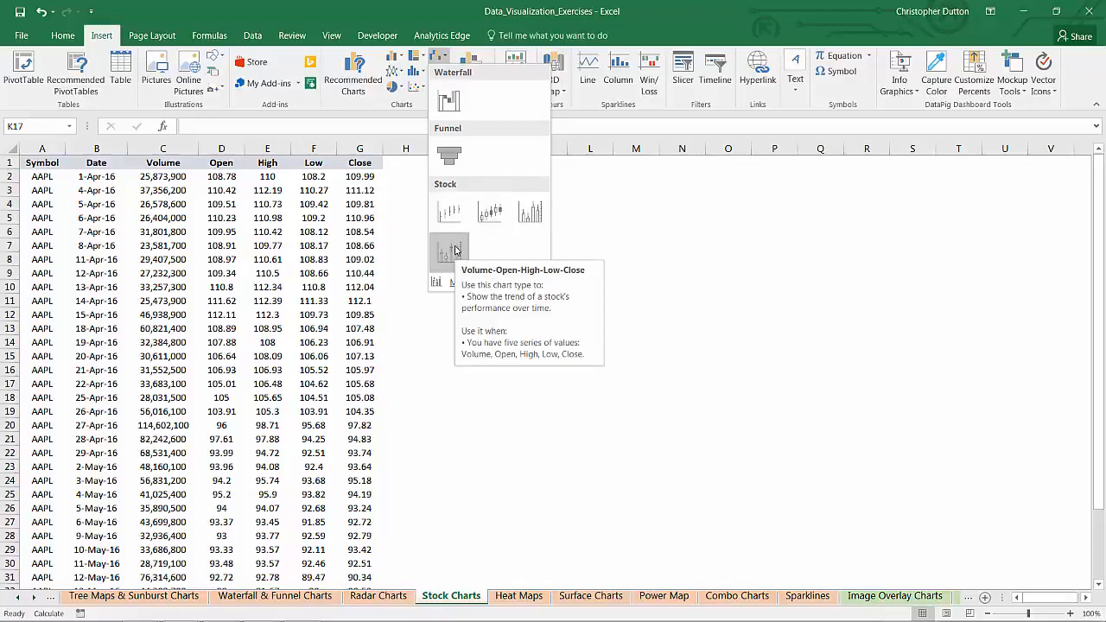
click(620, 252)
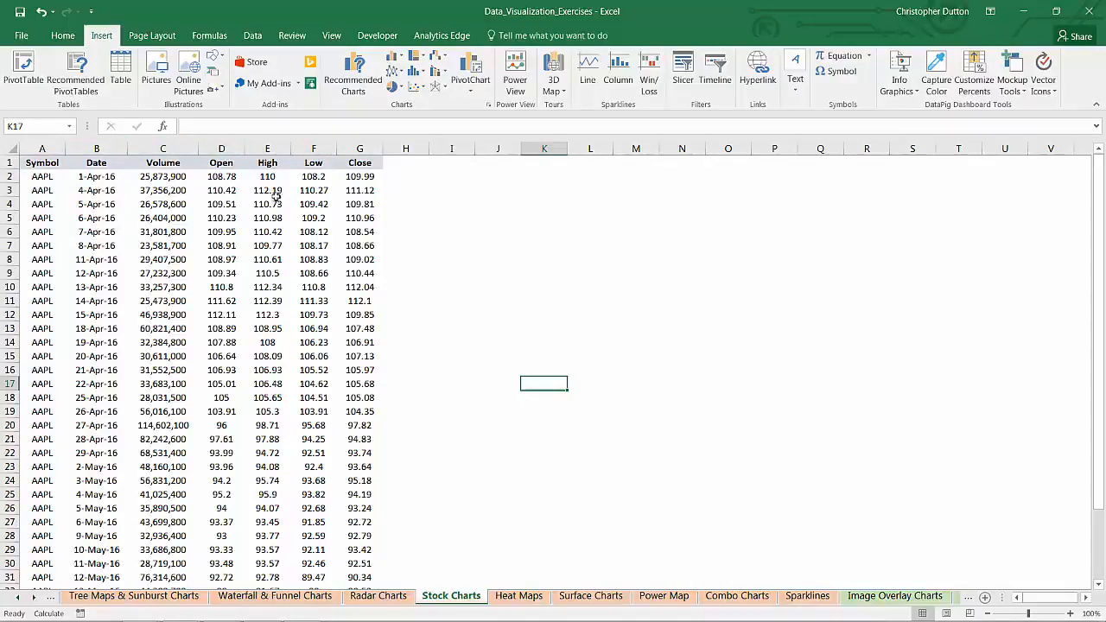
click(97, 145)
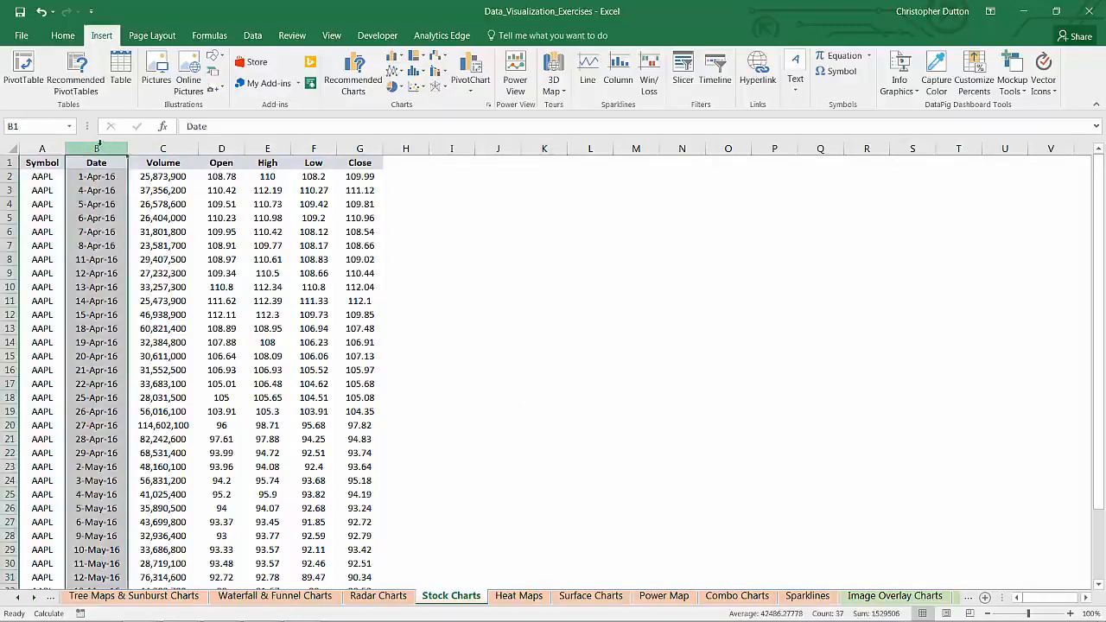
shift+click(356, 145)
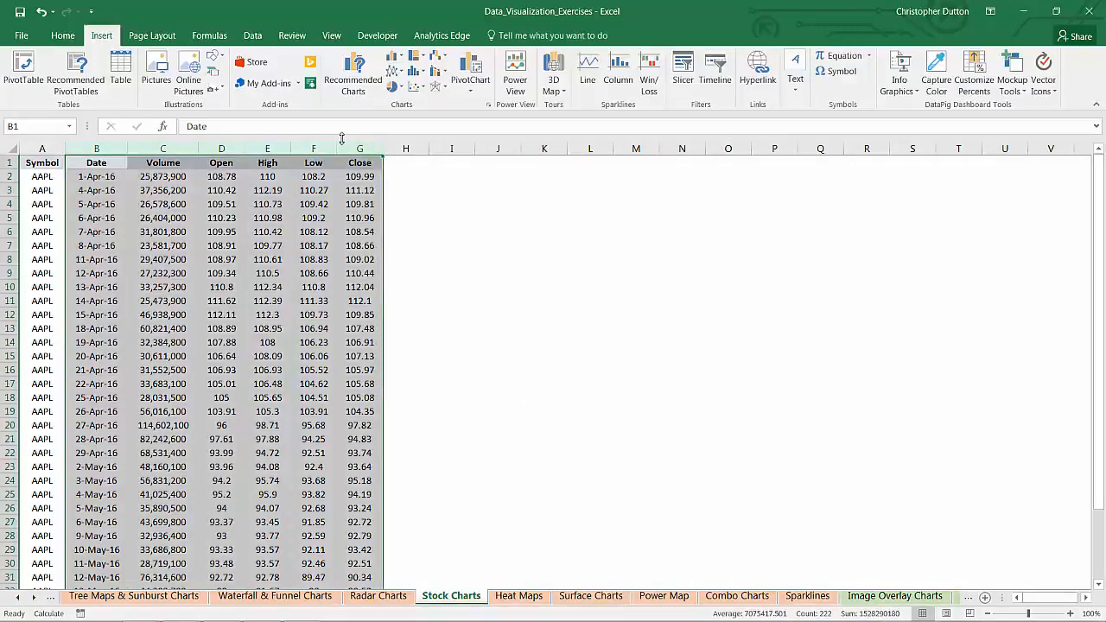
click(440, 57)
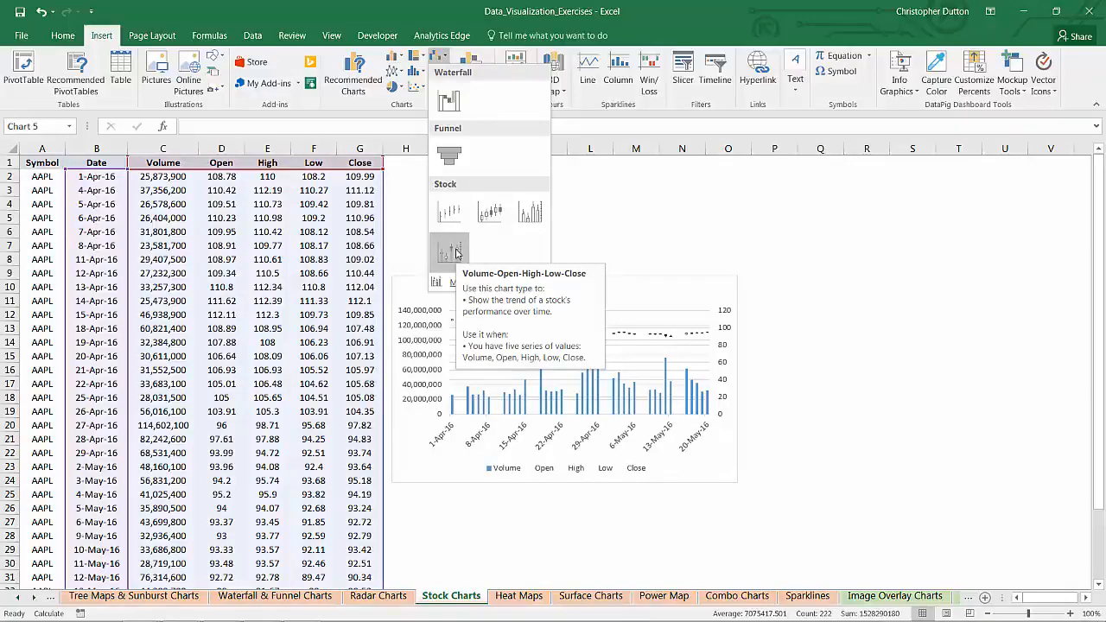
click(448, 252)
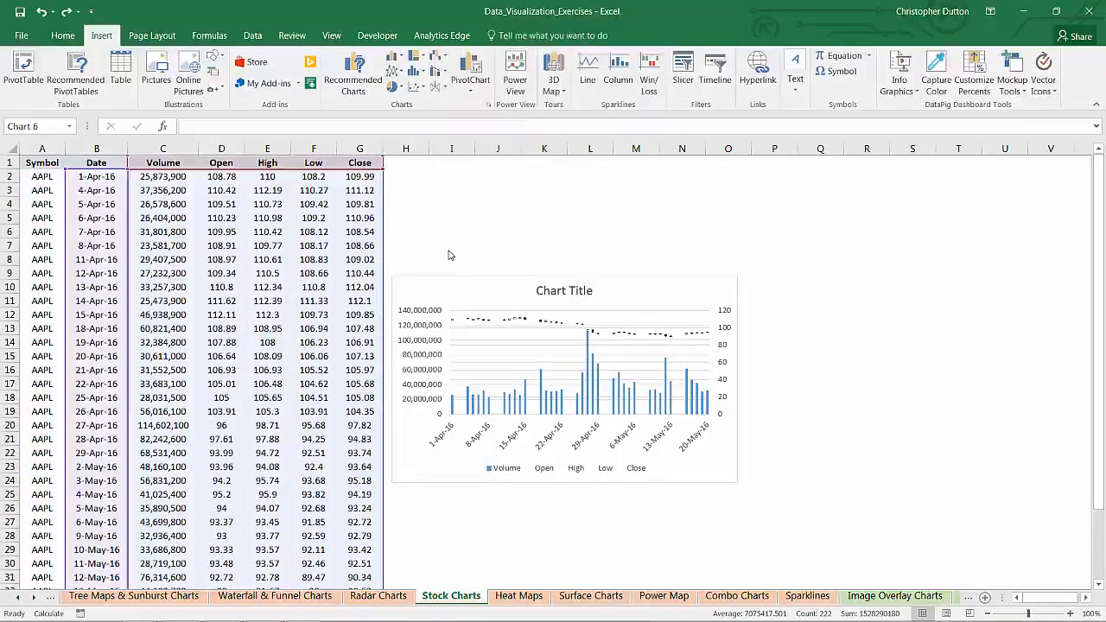
Step: Move the stock chart up beside the first data rows and enlarge it to span about columns H to V, down to row 29
drag(470, 282, 473, 169)
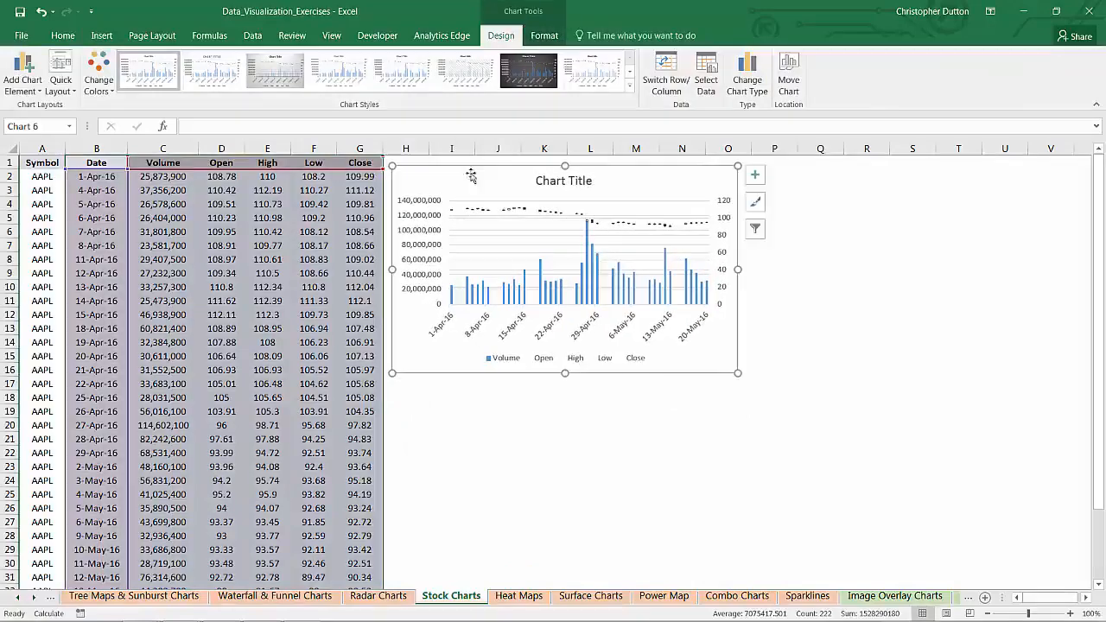
drag(737, 373, 1047, 521)
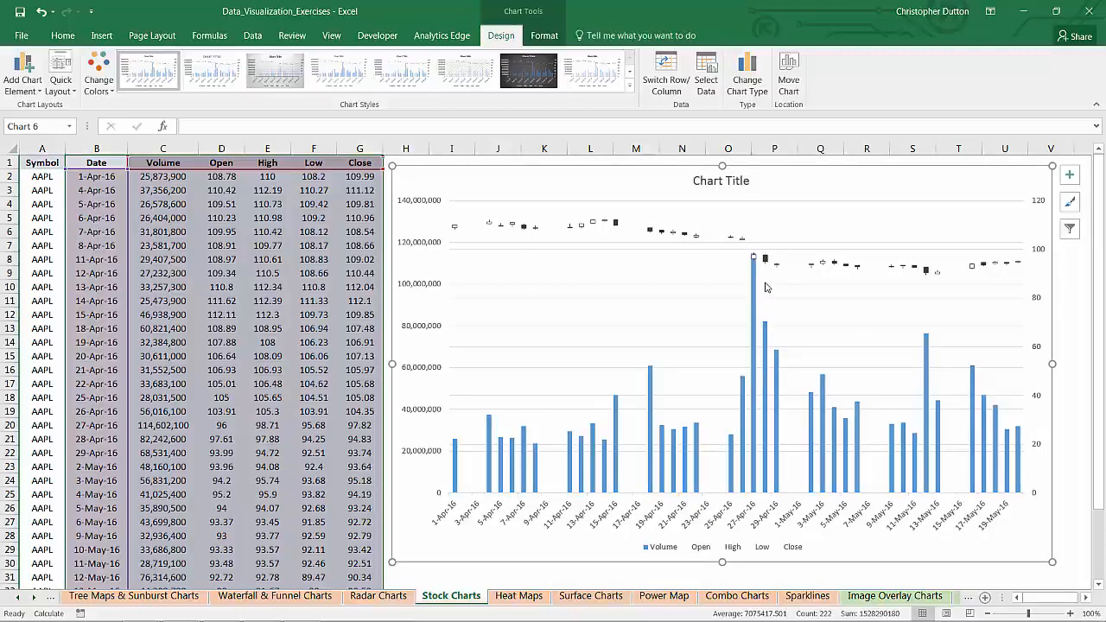
Step: Change the chart title to "Apple Stock Trending" and make it bold
click(710, 184)
drag(697, 181, 754, 183)
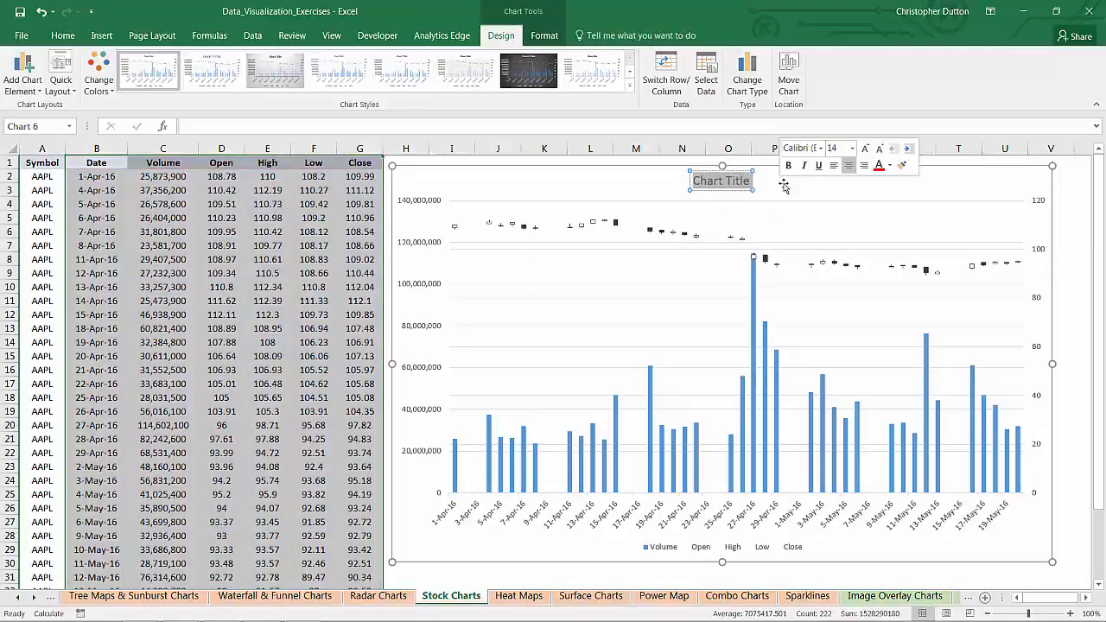
text(Apple)
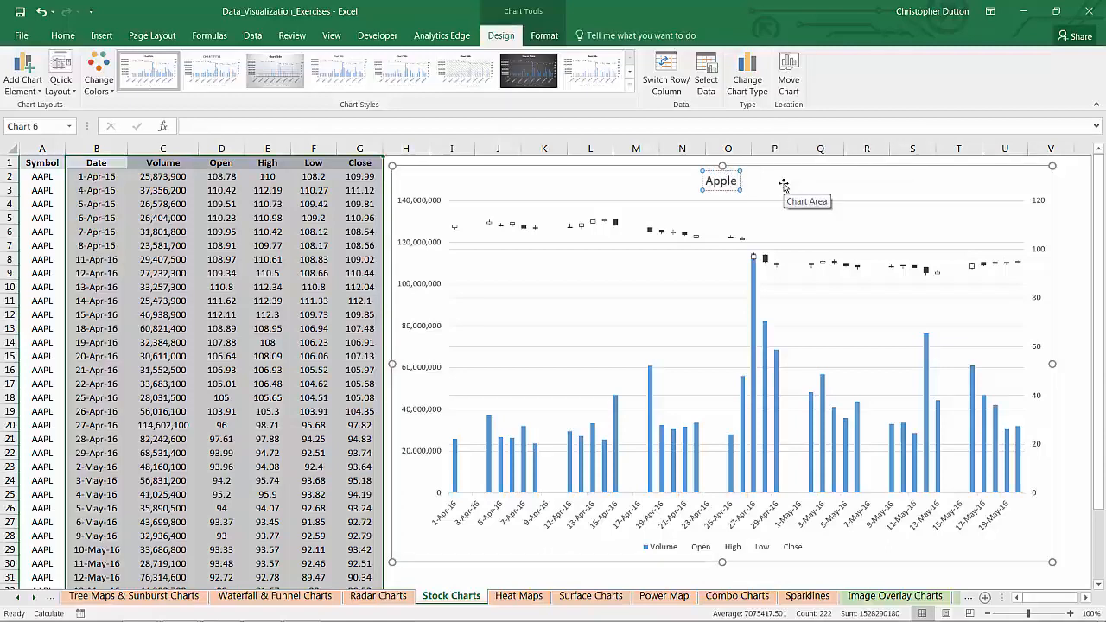
text( Stock Trending)
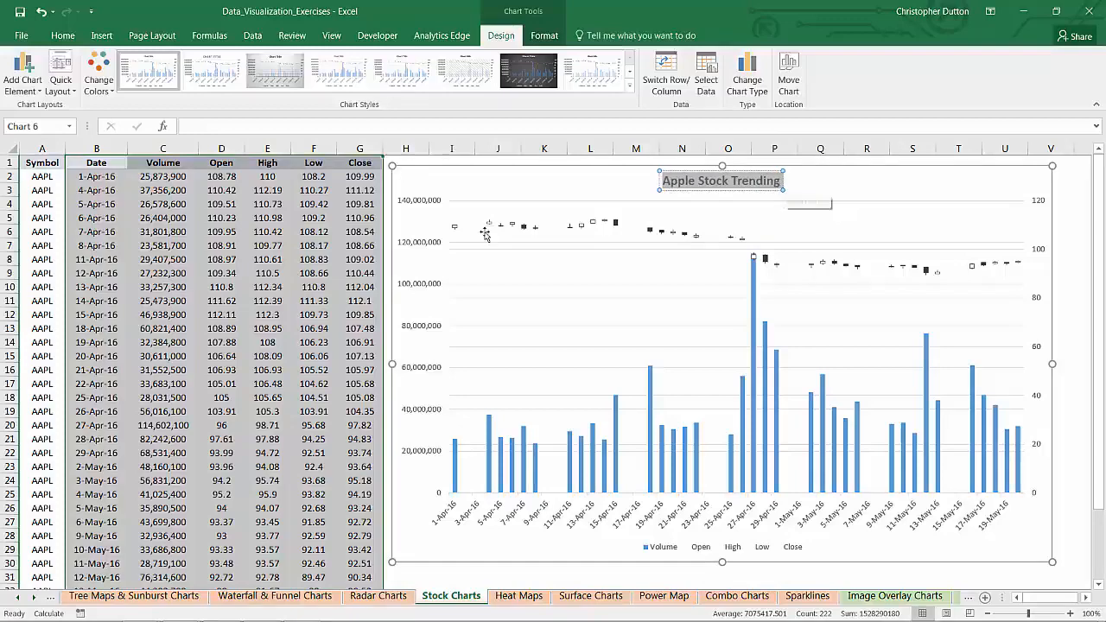
Step: Add a primary vertical axis title reading "Volume" in bold
click(426, 203)
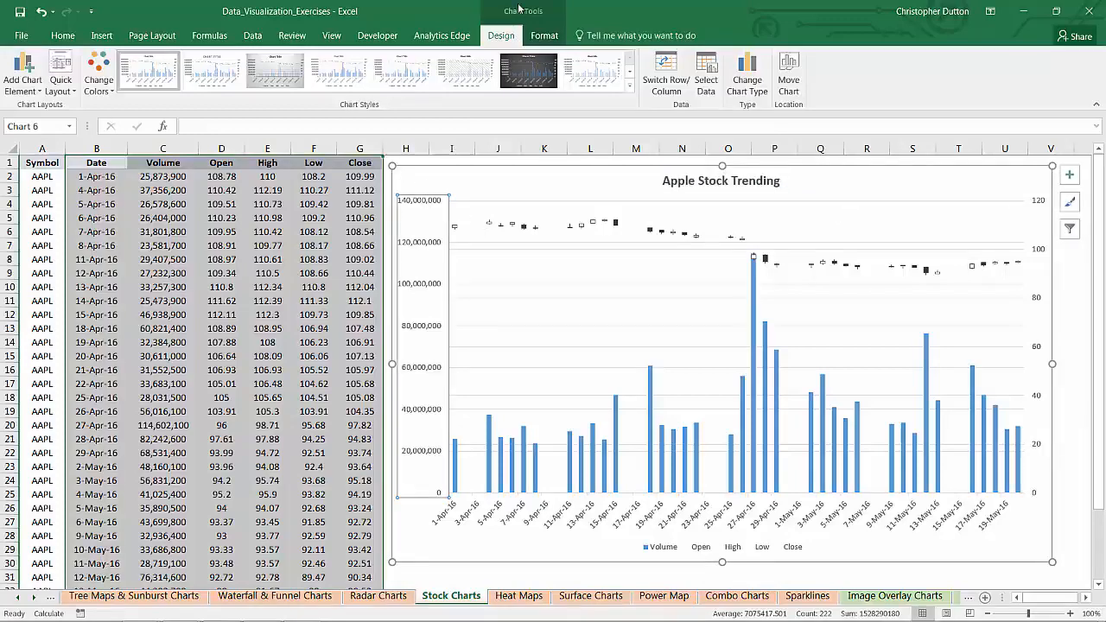
click(22, 76)
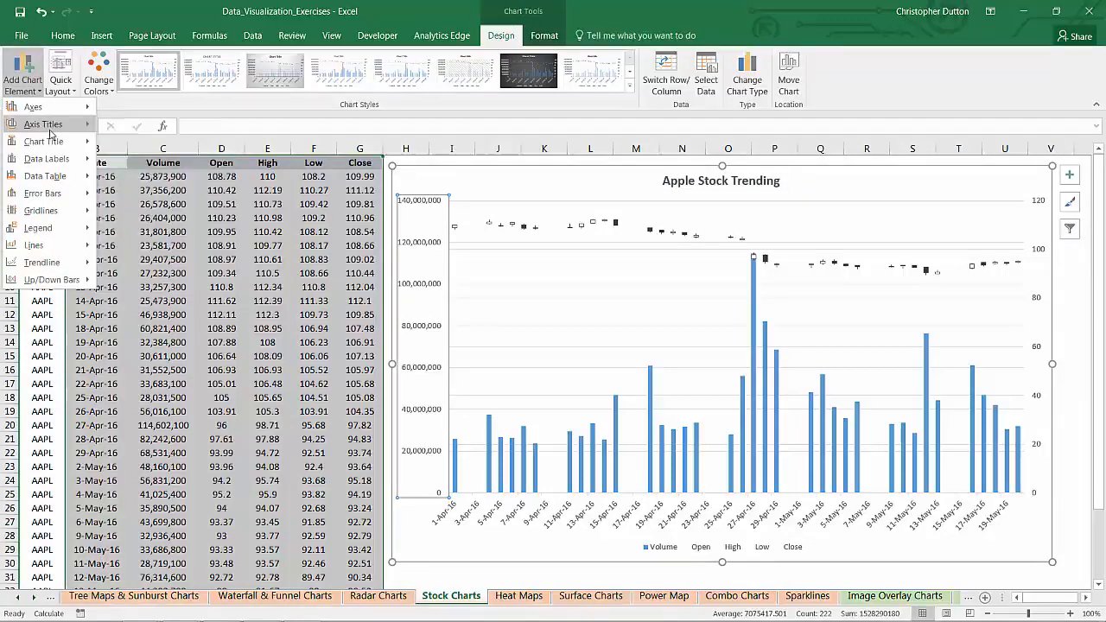
mouse_move(49, 132)
click(166, 154)
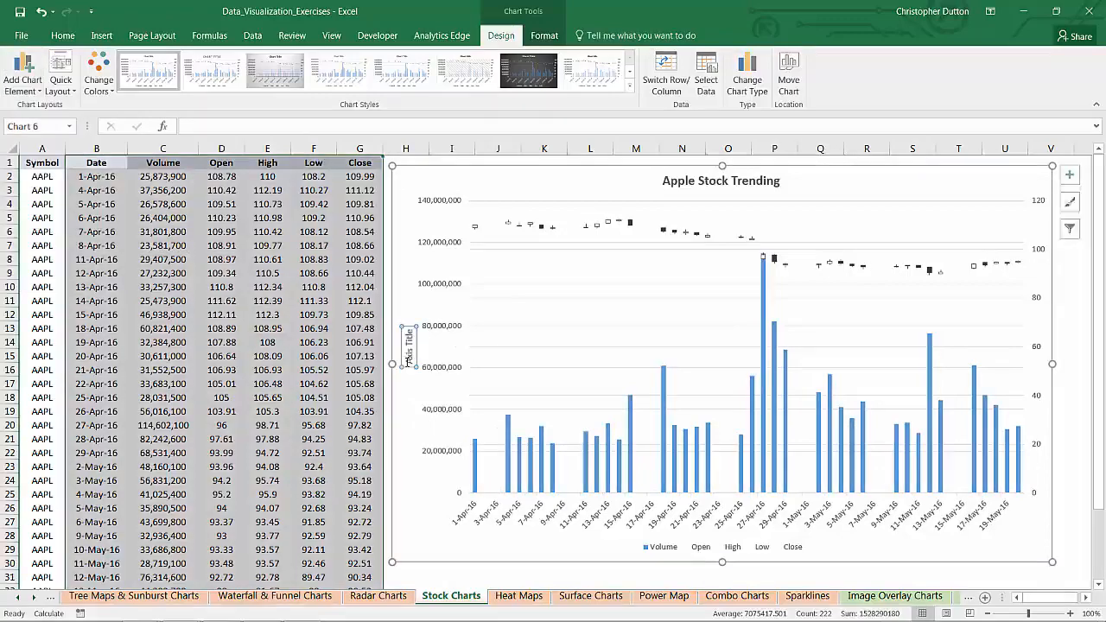
triple_click(410, 350)
key(Delete)
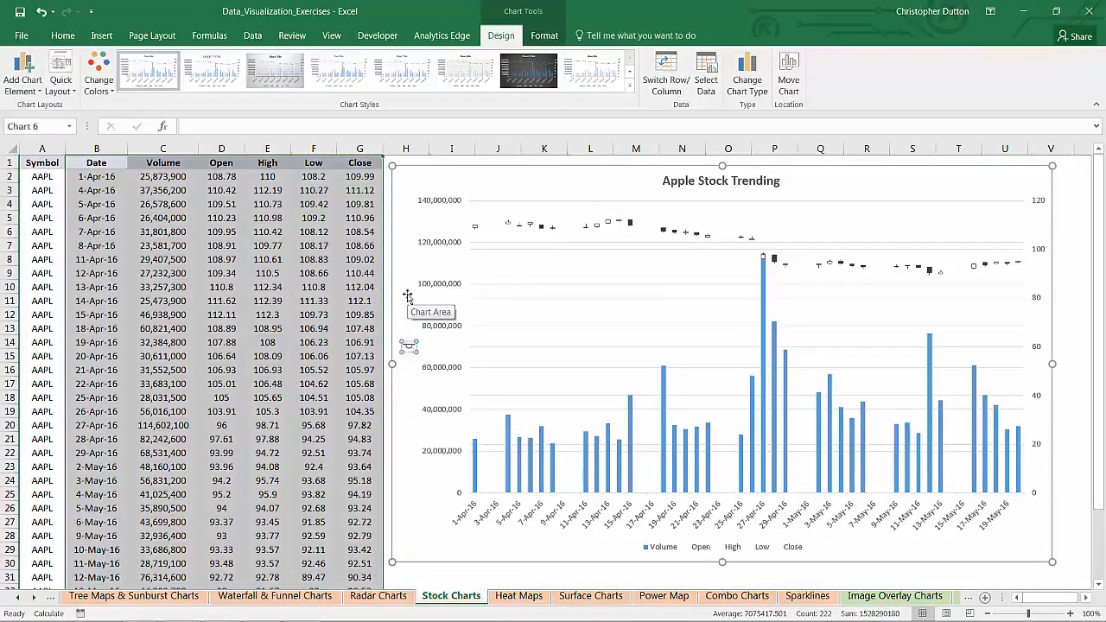
text(Volume)
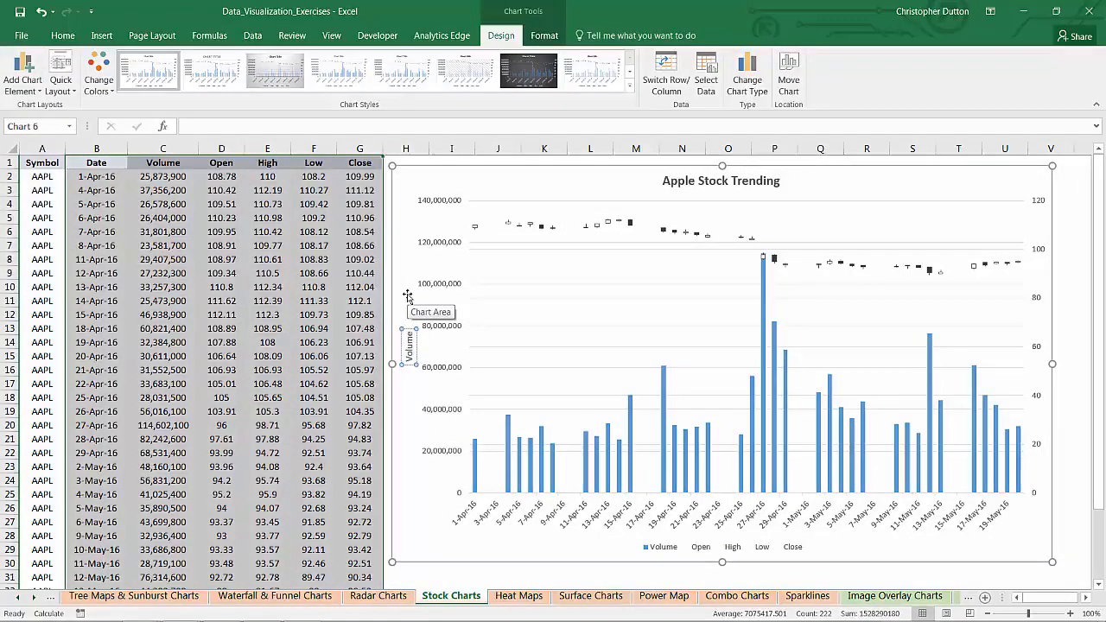
key(ctrl+a)
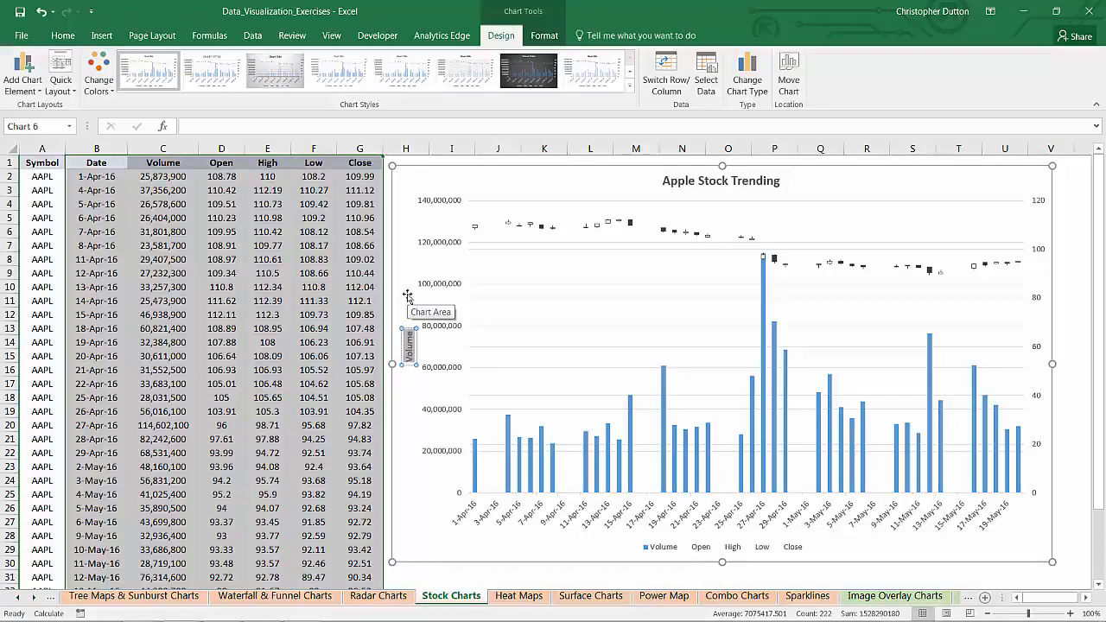
Step: Add a secondary vertical axis title reading "Price" in bold
click(24, 71)
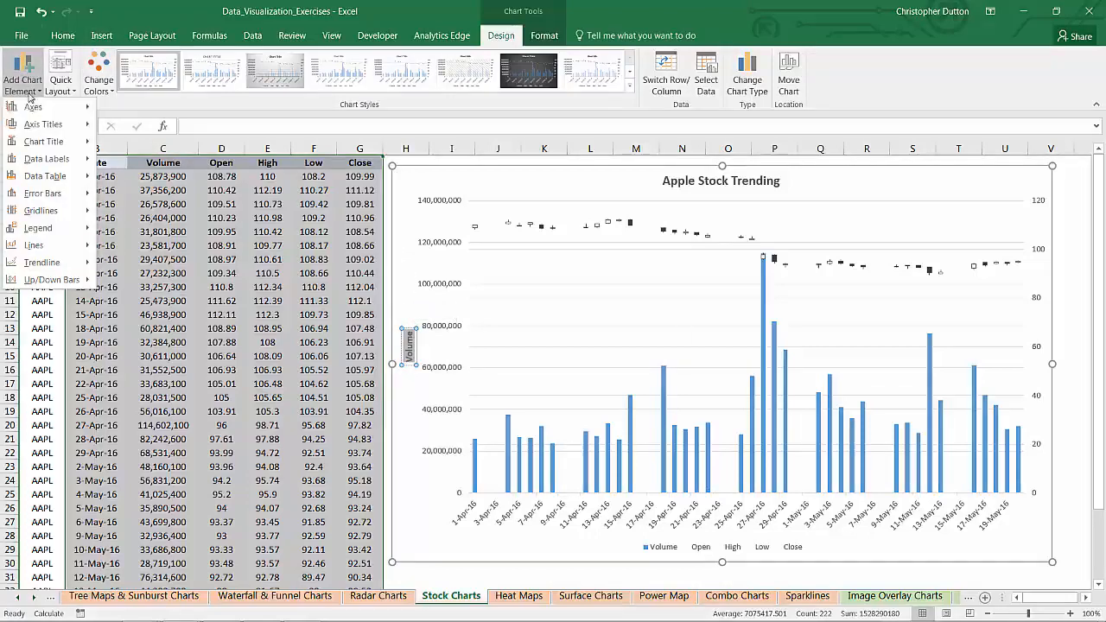
mouse_move(48, 125)
click(165, 220)
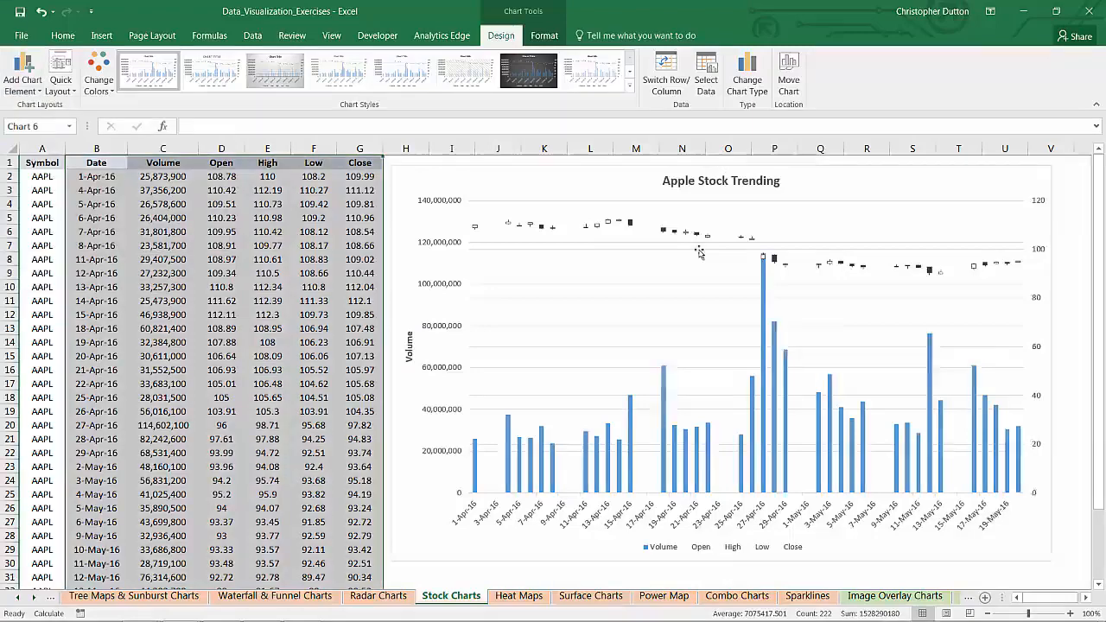
drag(1034, 360, 1035, 298)
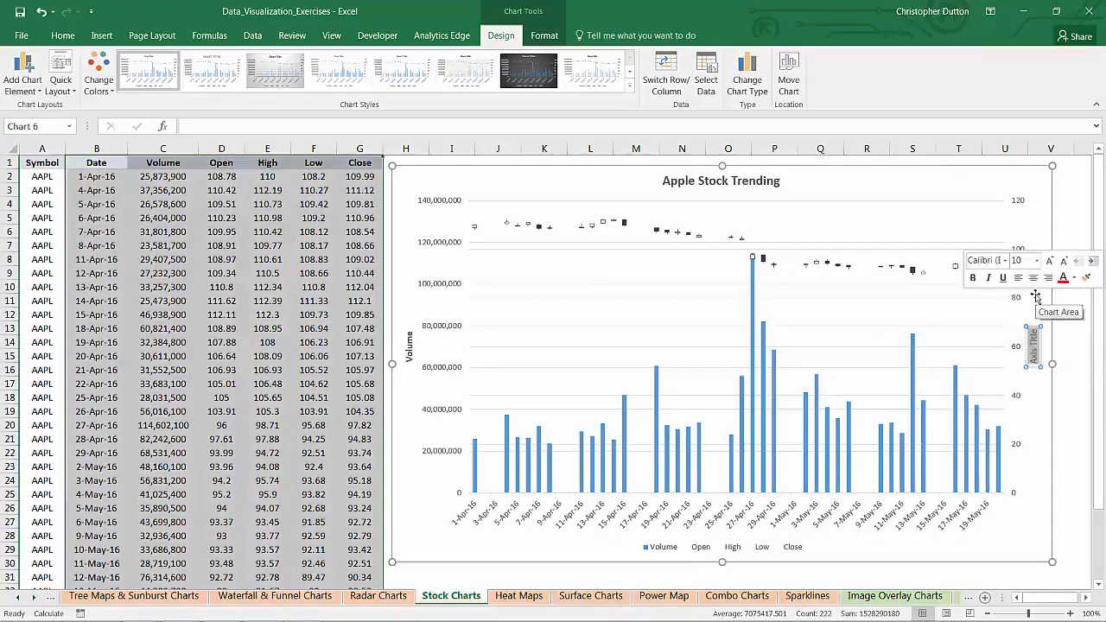
text(Price)
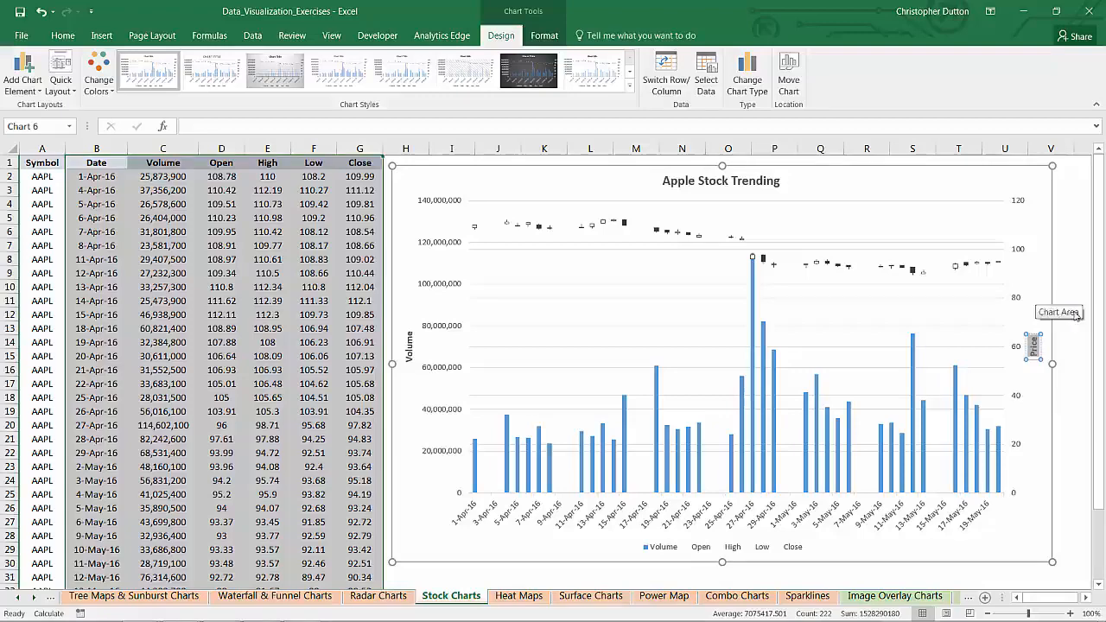
click(1068, 286)
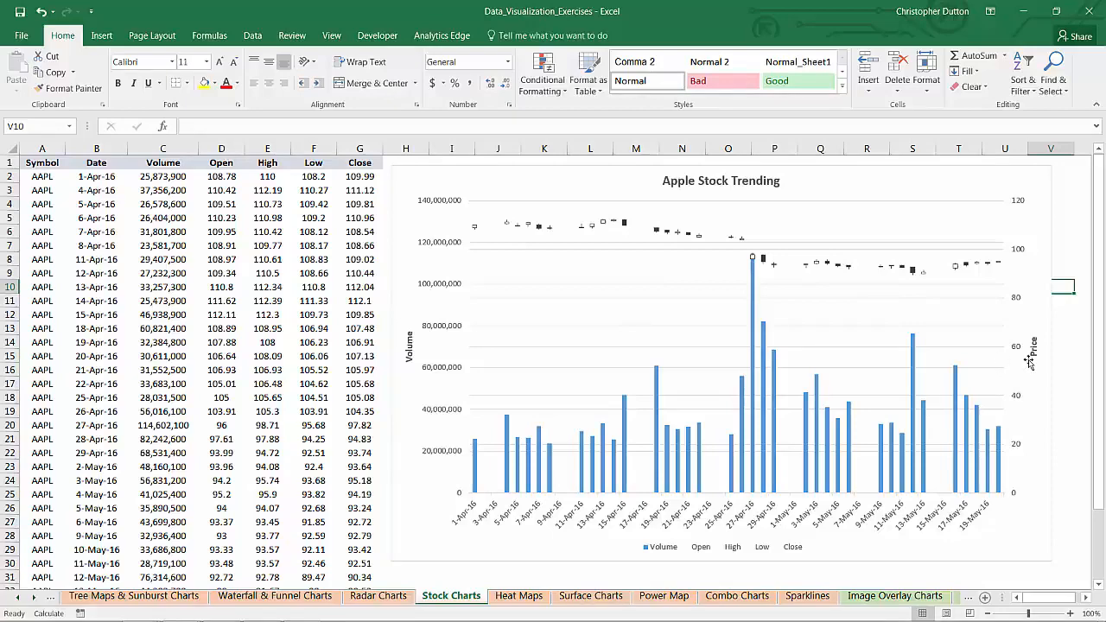
Step: Set the minimum bound of the secondary price axis to 80
right_click(1019, 304)
click(932, 451)
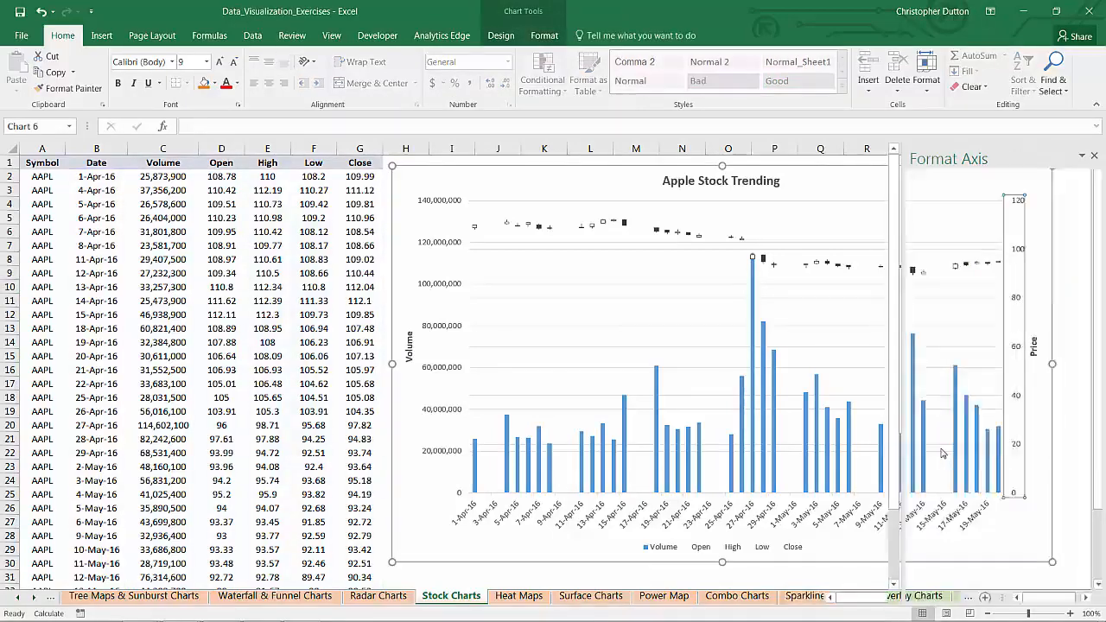
click(1013, 257)
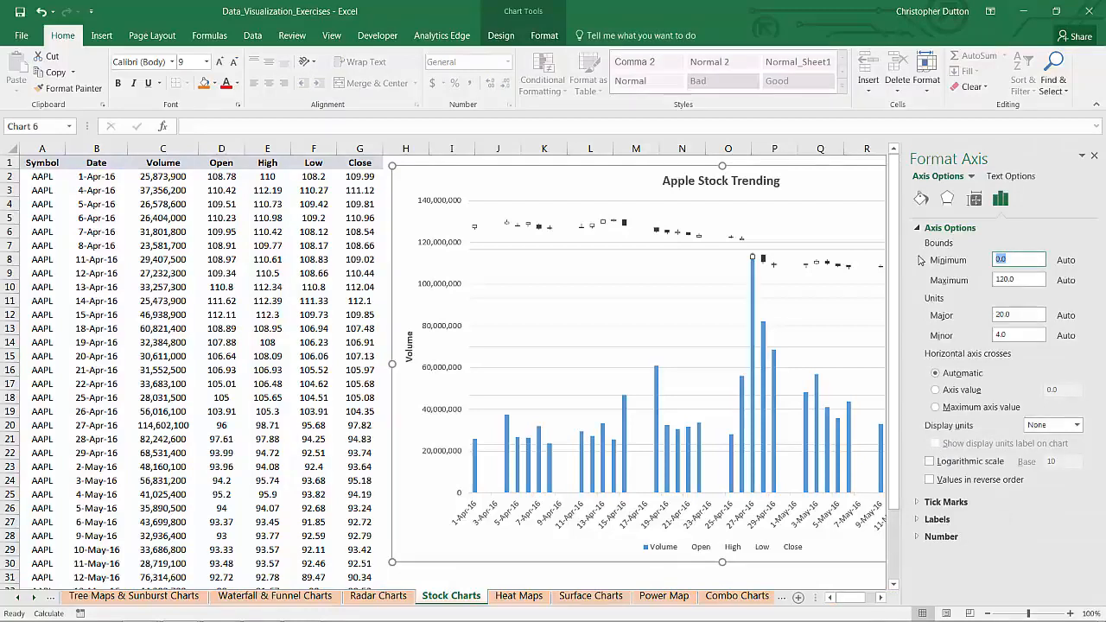
text(80)
click(1007, 280)
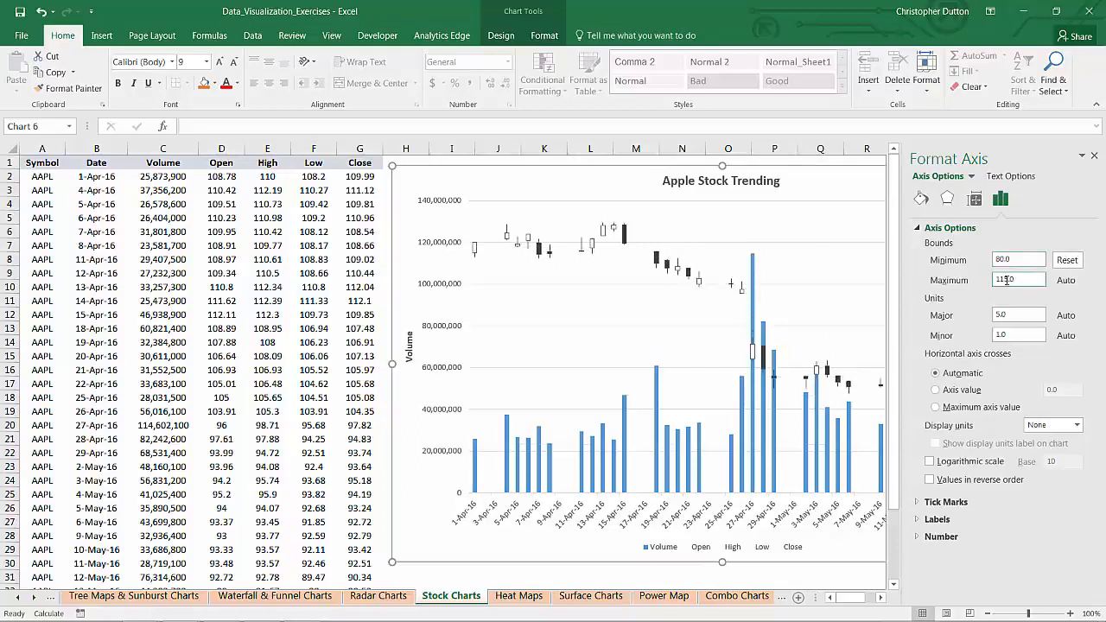
click(1094, 155)
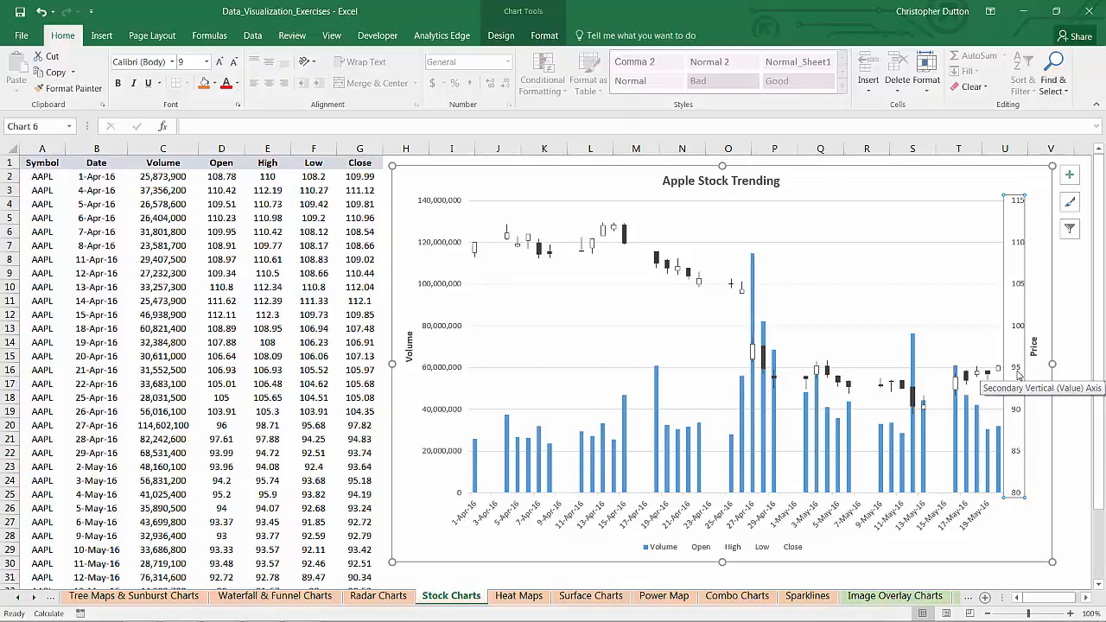
Step: Format the horizontal axis labels with the Date number category and the 3/14 type
right_click(547, 516)
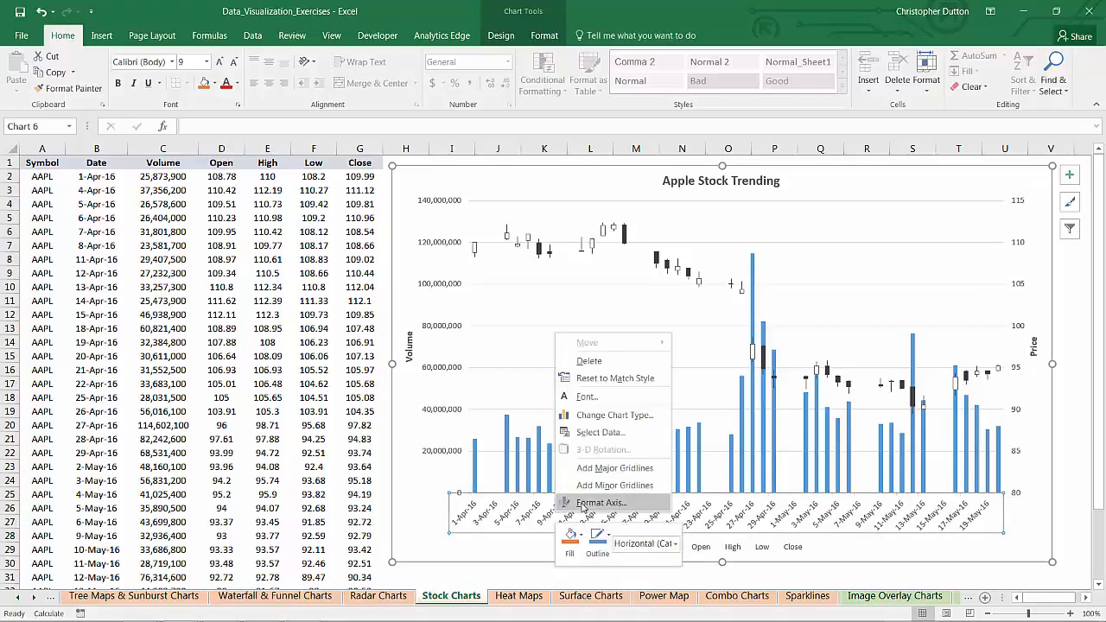
click(585, 507)
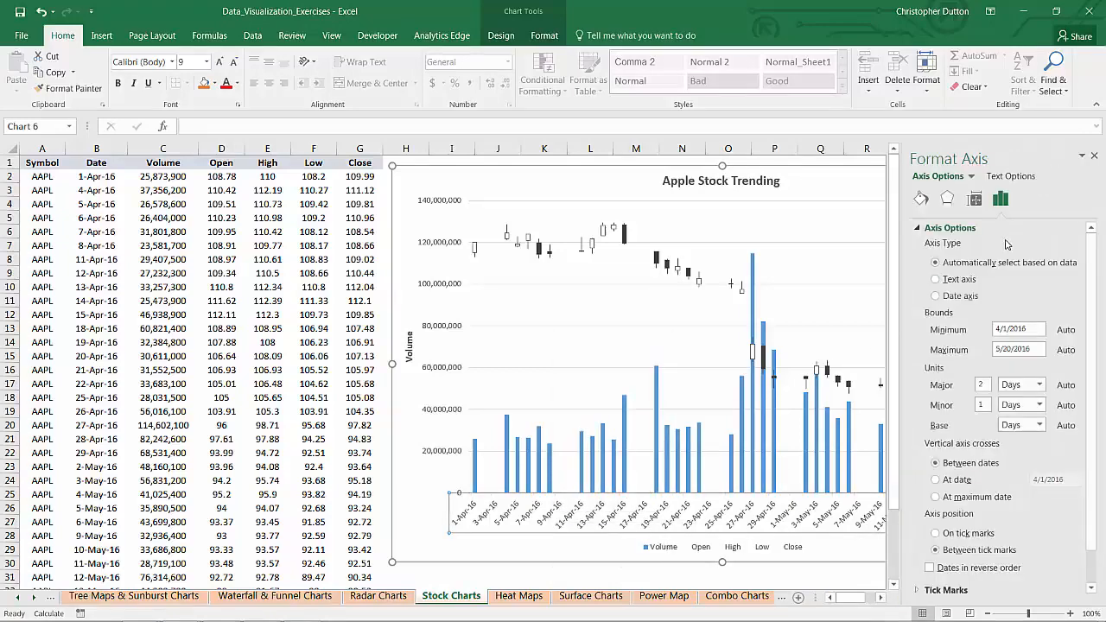
scroll(1070, 362, down, 1)
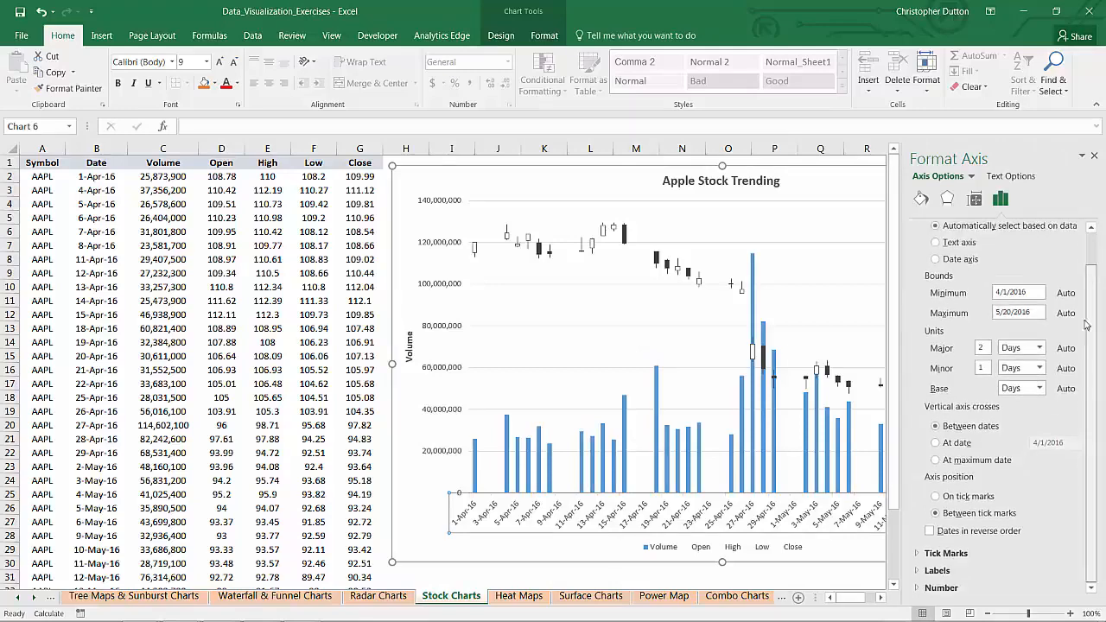
click(939, 588)
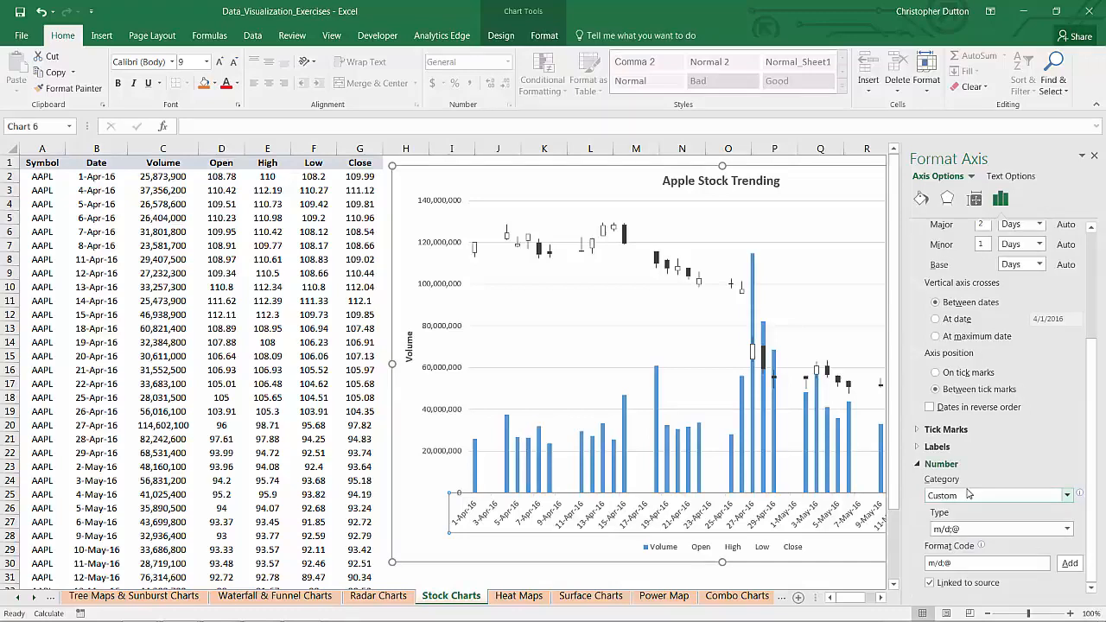
click(1067, 495)
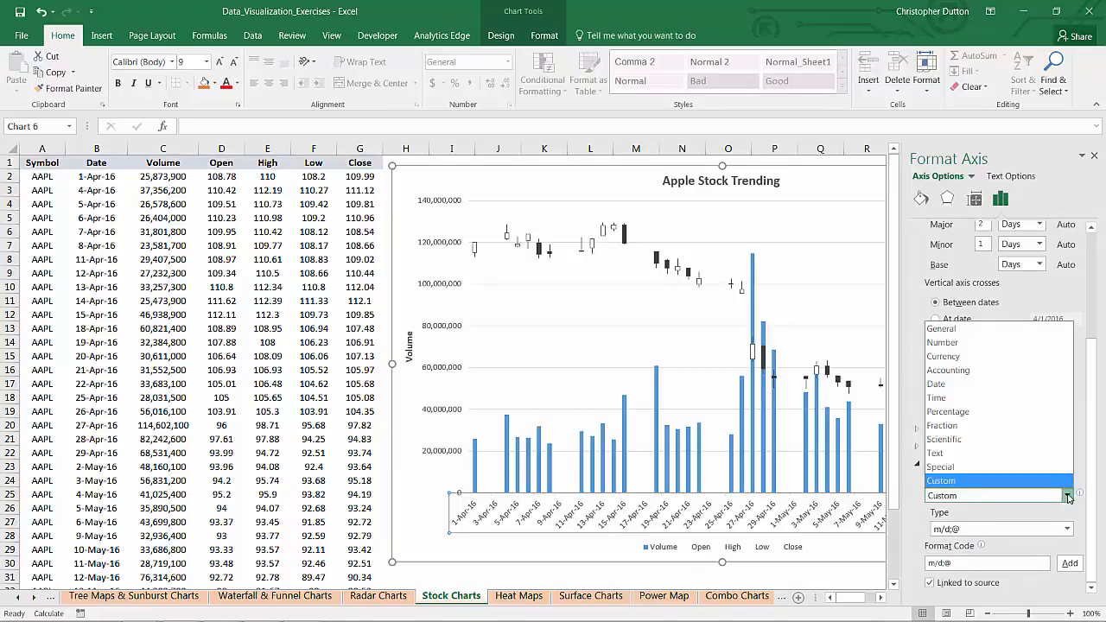
click(982, 384)
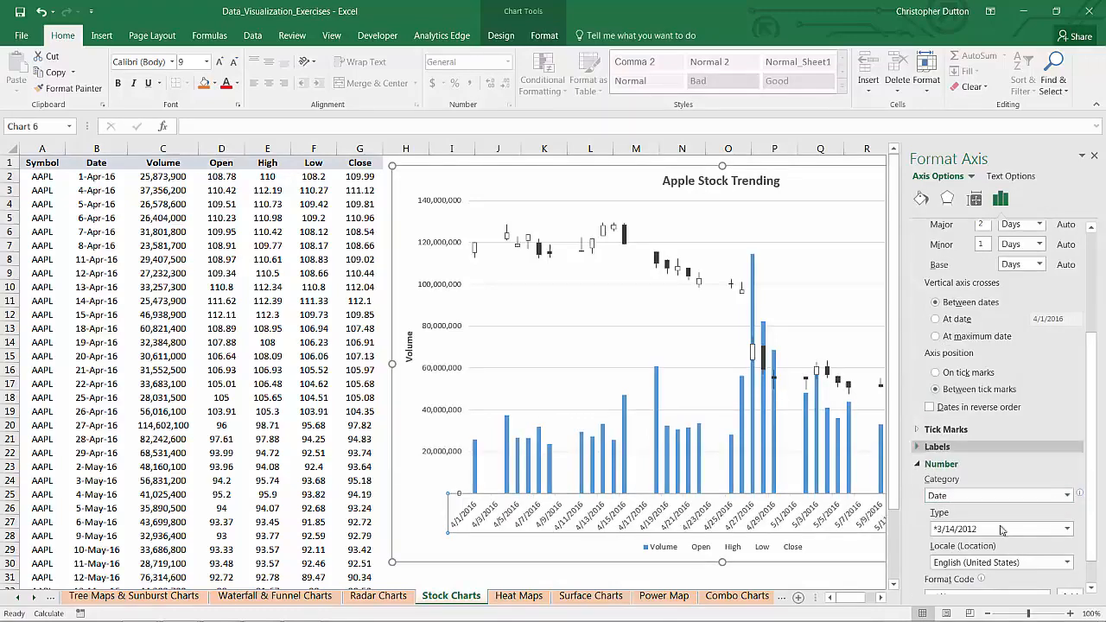
click(1068, 530)
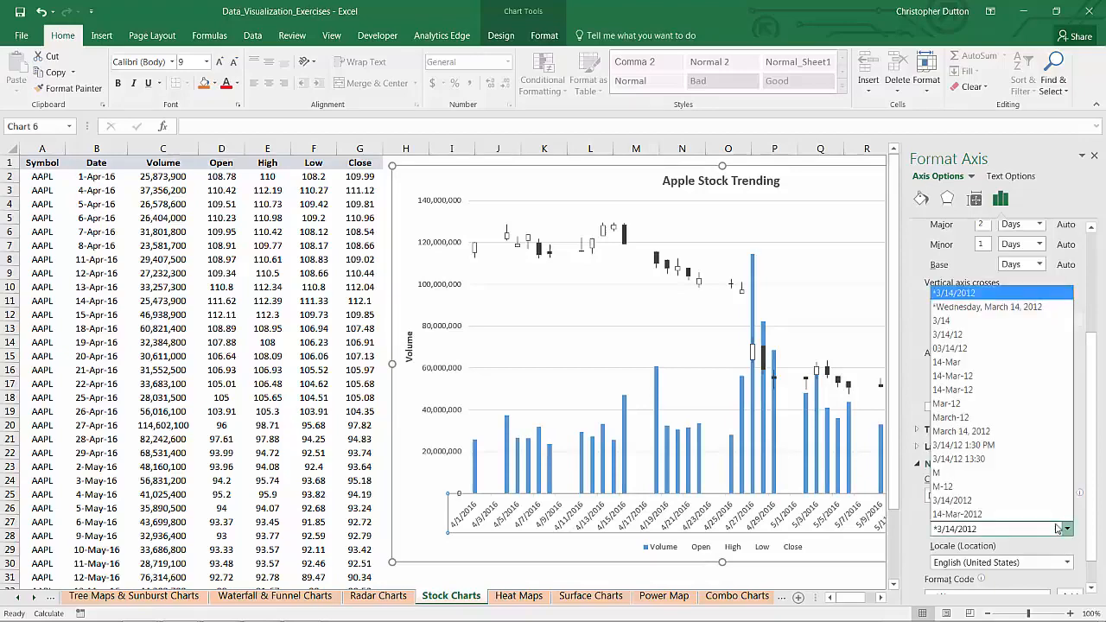
click(953, 321)
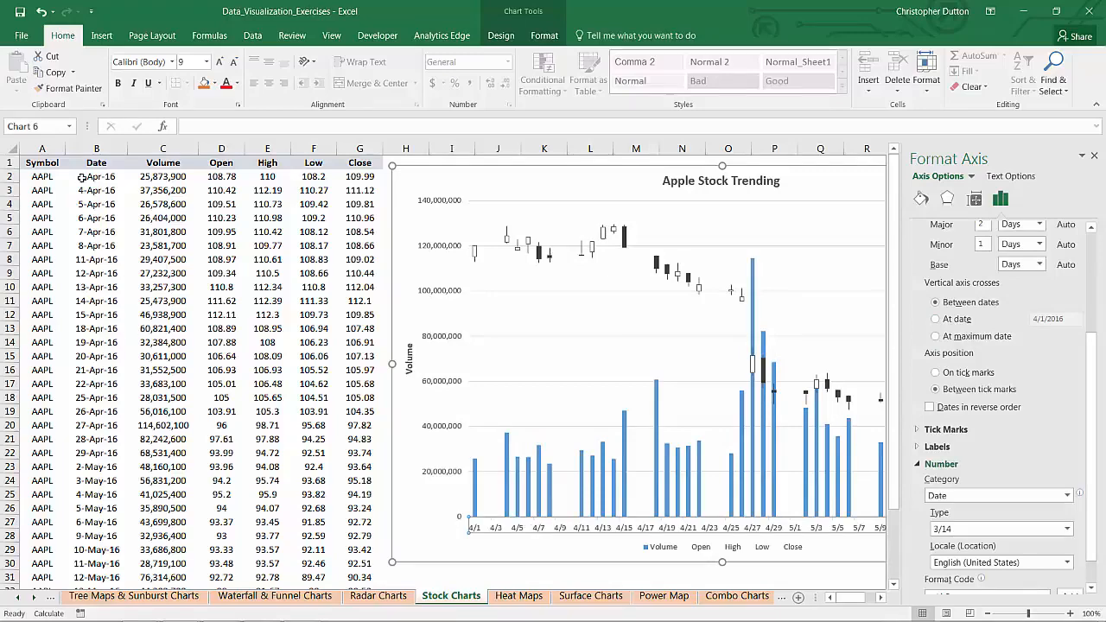
Step: Reduce the font size of the horizontal axis labels to 7 and close the axis formatting options
click(235, 63)
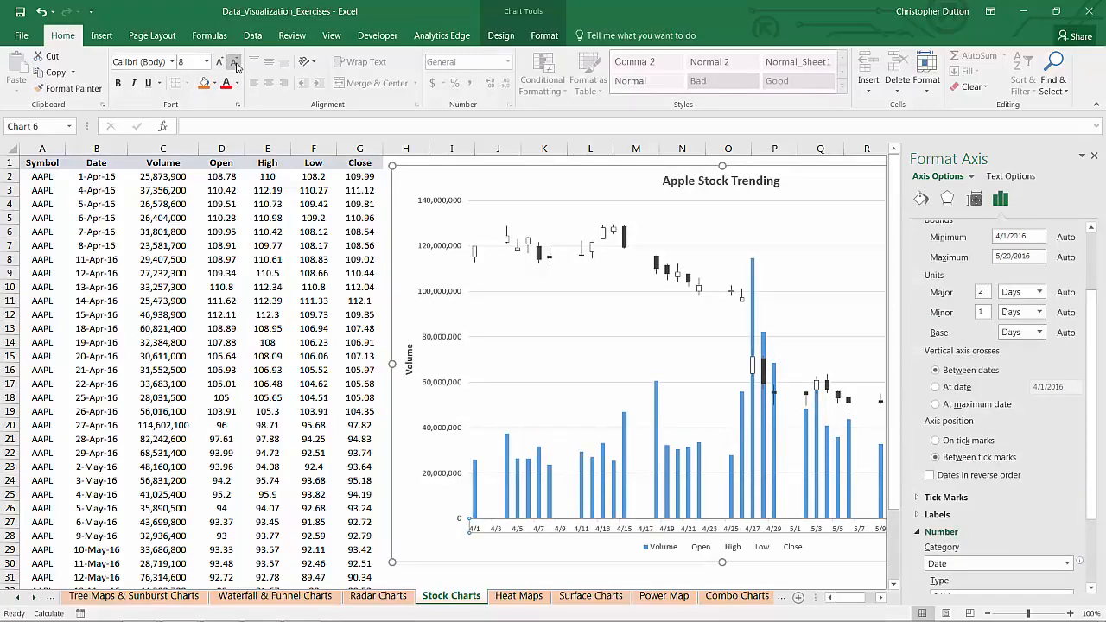
click(235, 64)
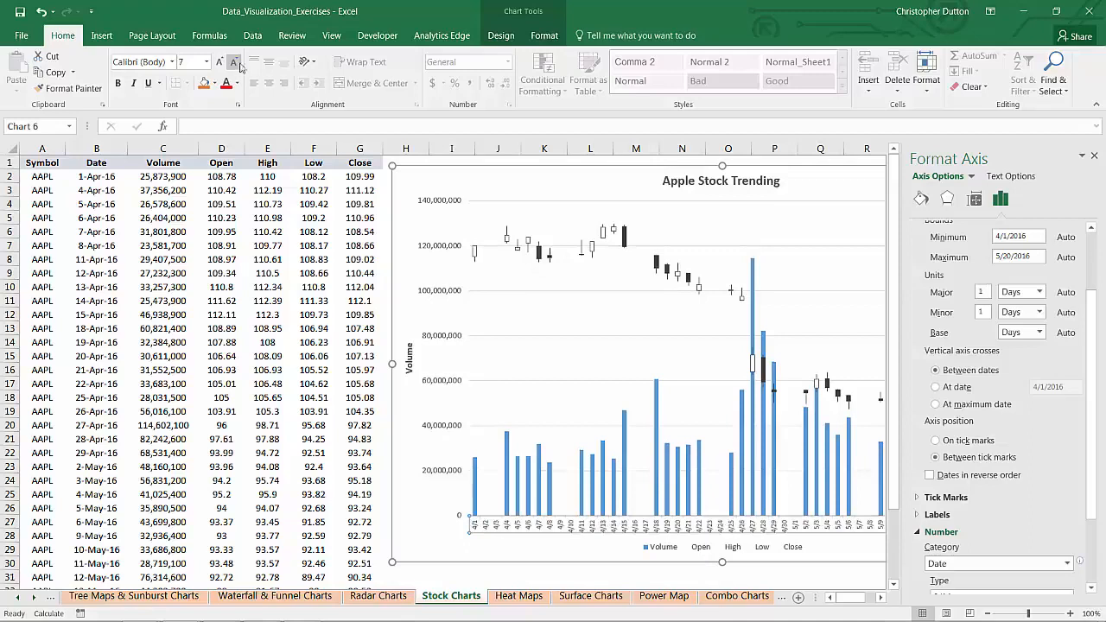
click(1095, 156)
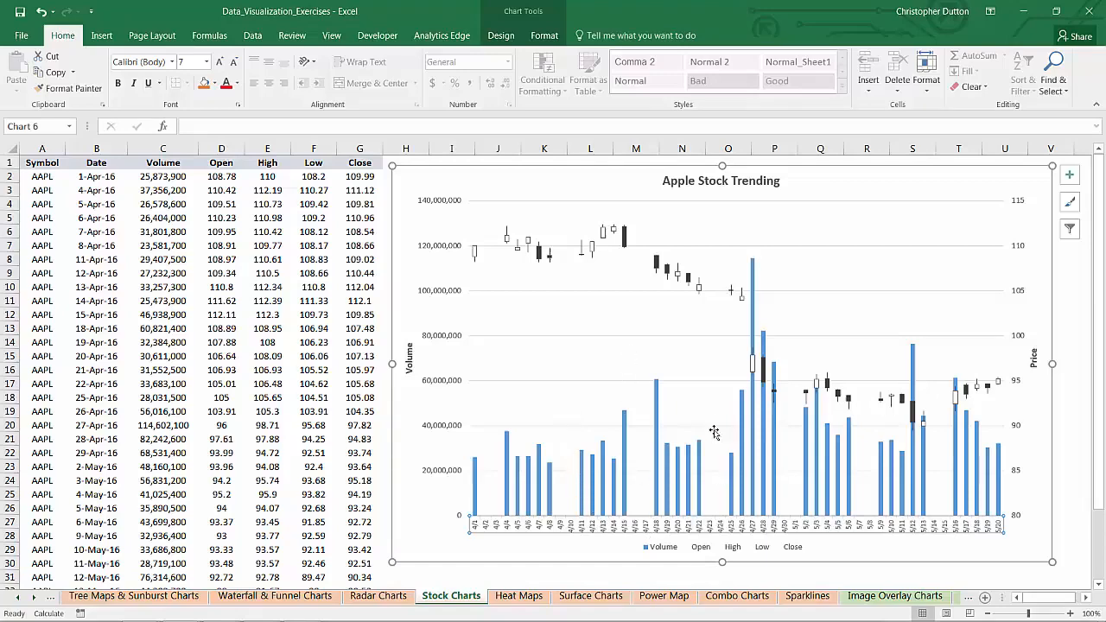
Step: Change the horizontal axis type to Text axis and reduce its label font size to 6
right_click(625, 529)
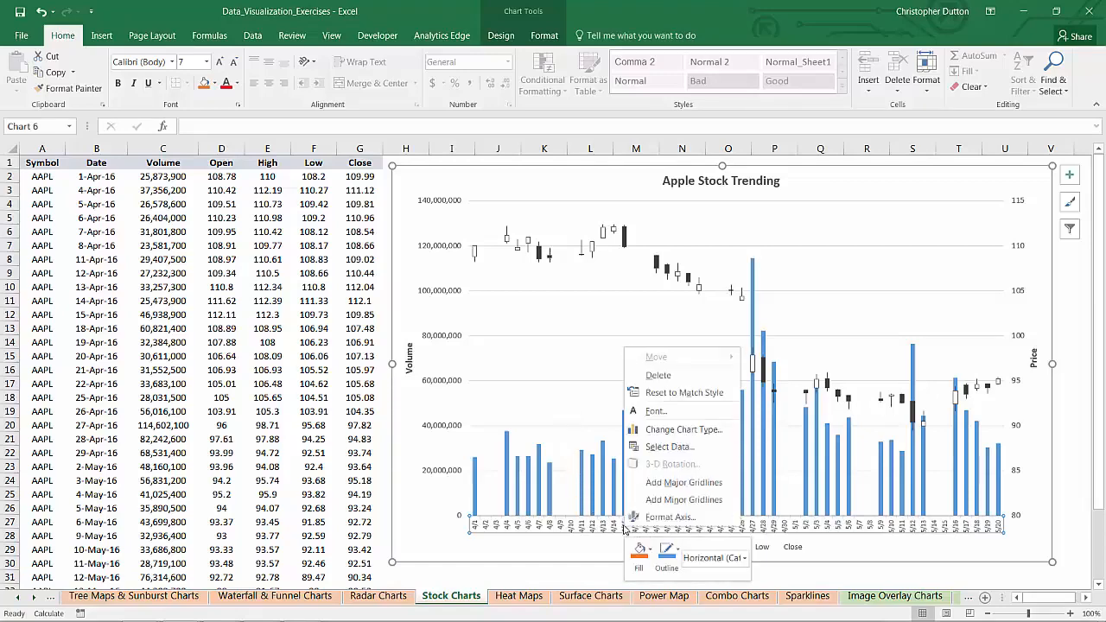
click(667, 517)
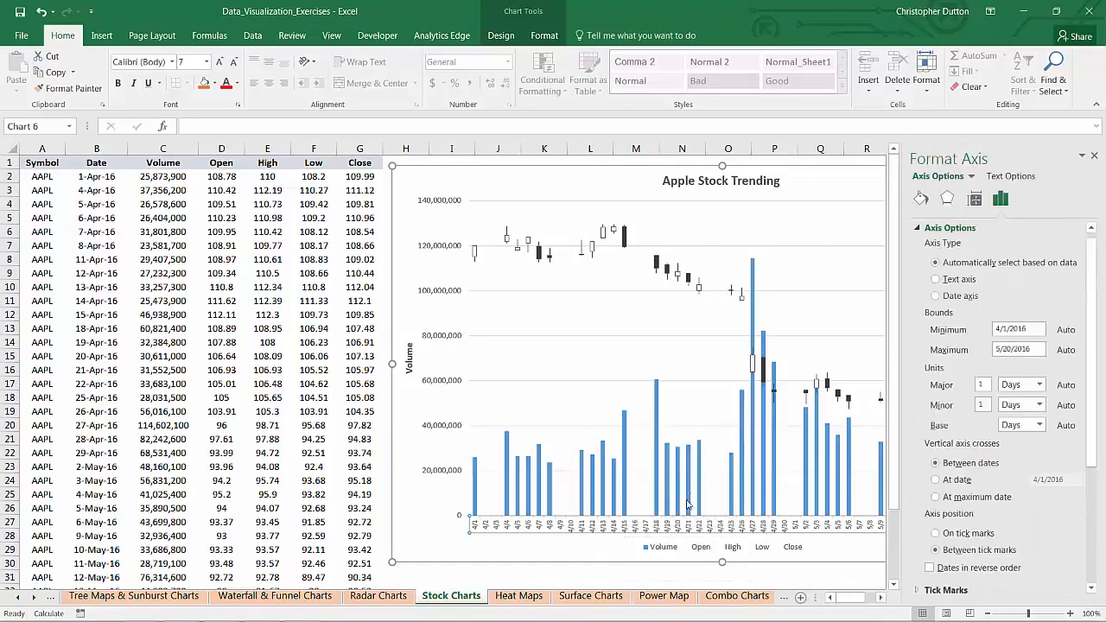
click(936, 280)
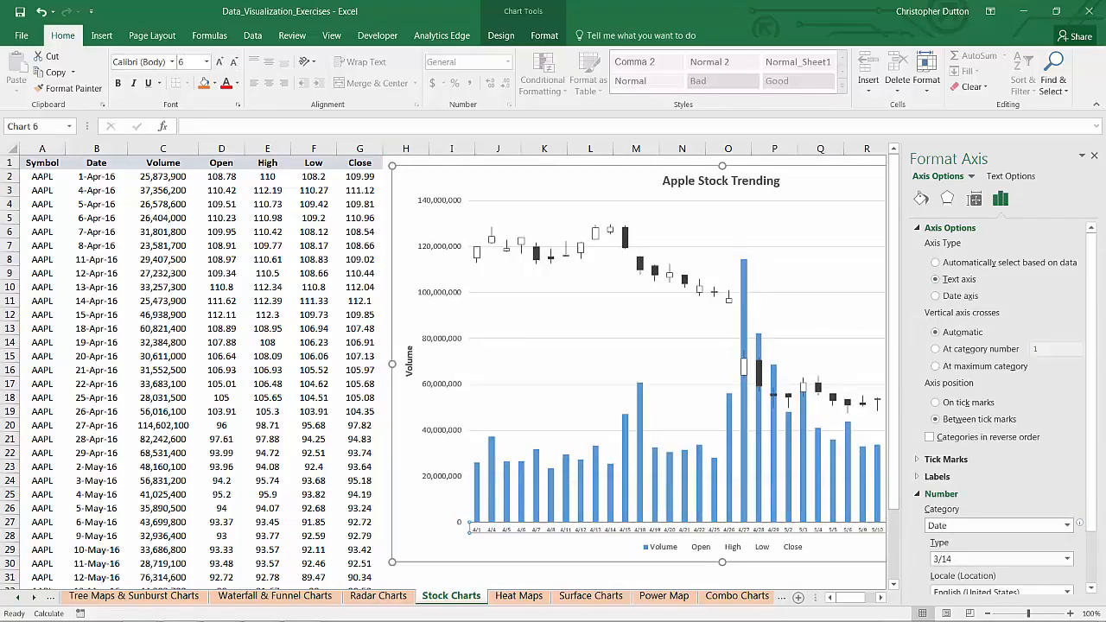
click(1092, 157)
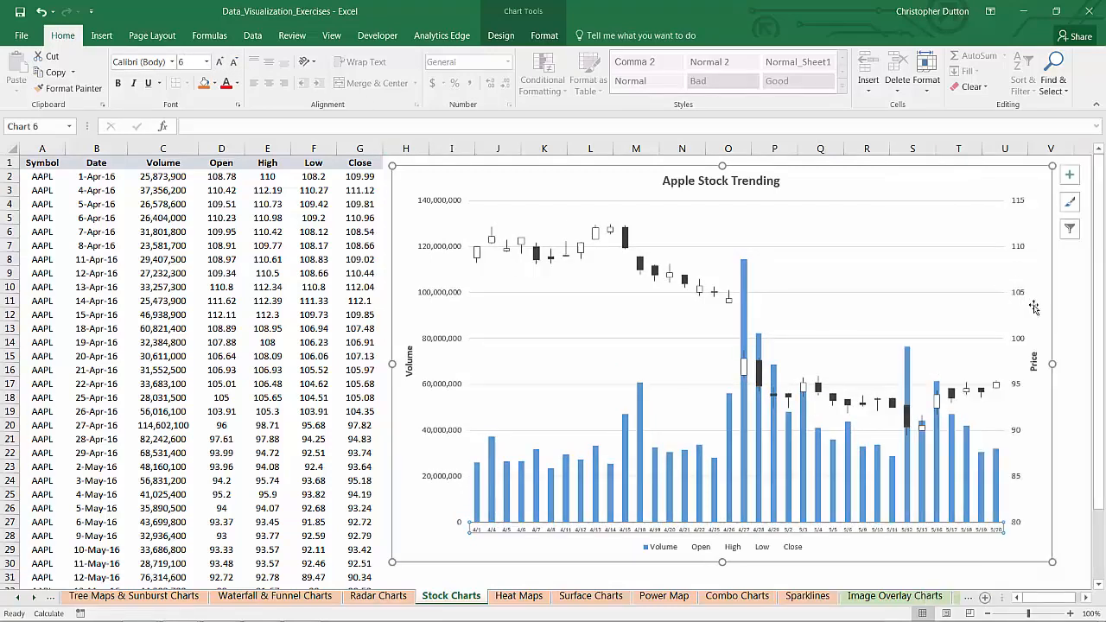
Step: Widen the stock chart slightly on its right side and delete its legend
drag(1054, 363, 1073, 365)
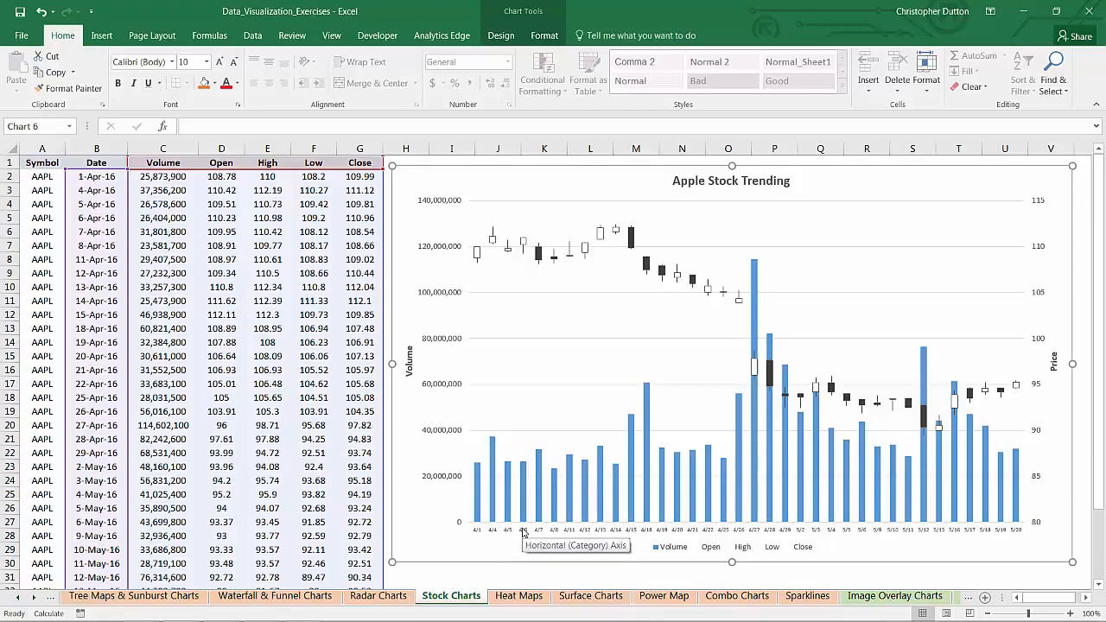
mouse_move(261, 609)
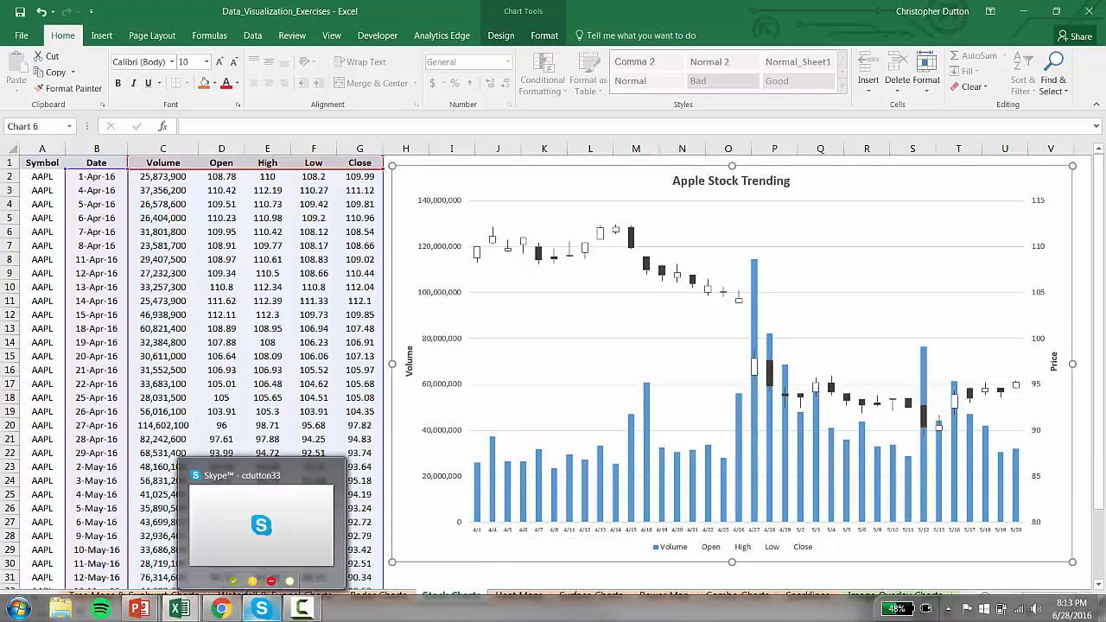
click(774, 548)
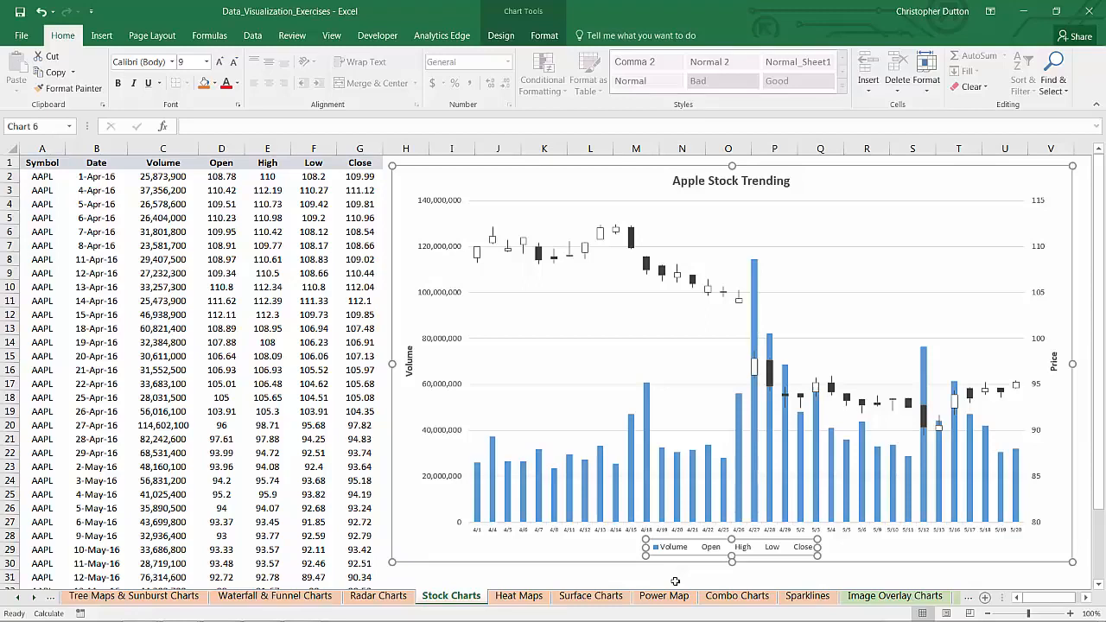
key(Delete)
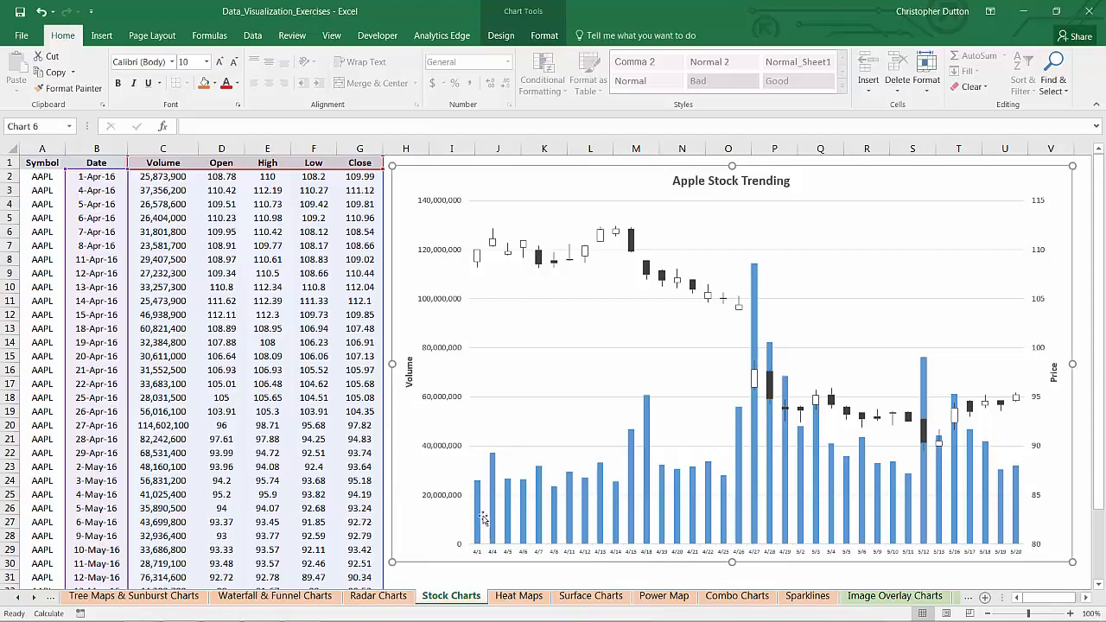
Step: Examine the volume columns and the open-high-low-close price markers in the stock chart
mouse_move(496, 456)
mouse_move(829, 399)
mouse_move(493, 235)
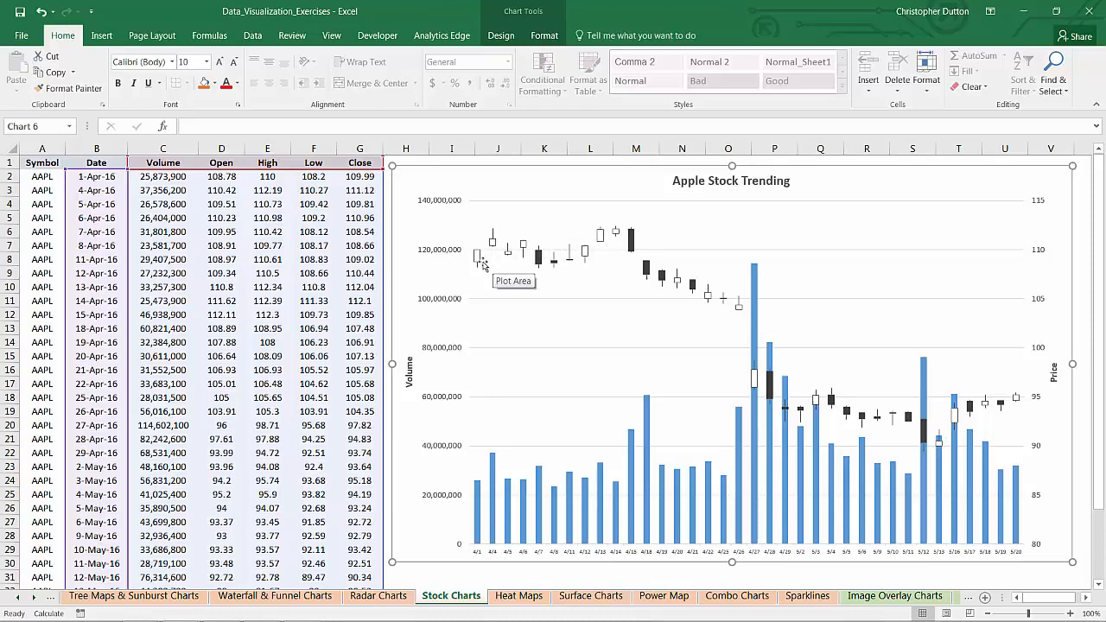
mouse_move(477, 264)
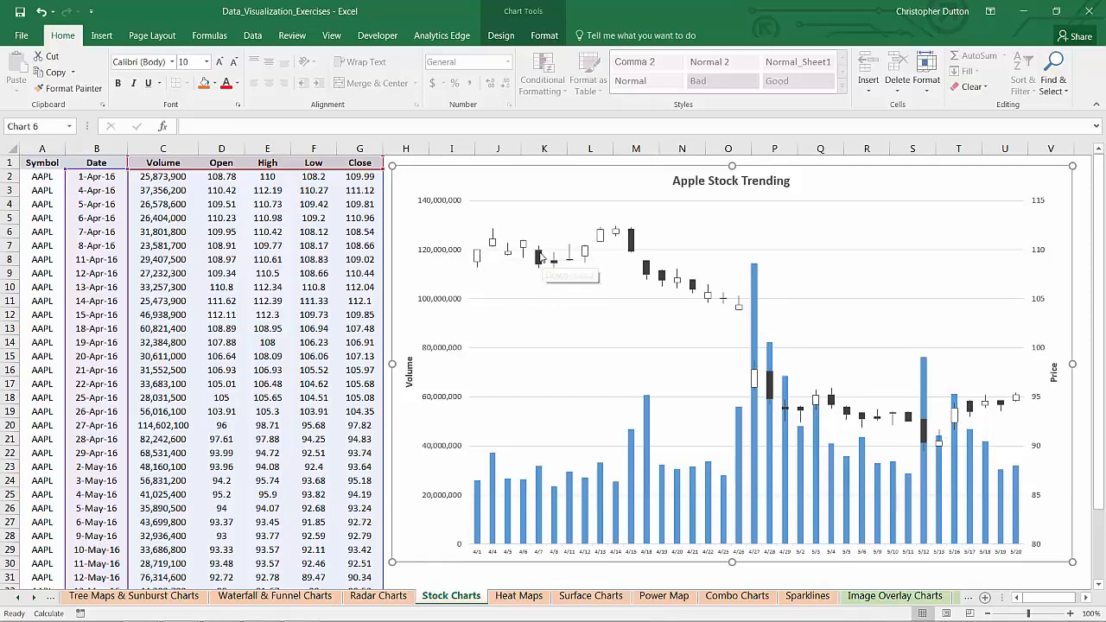
mouse_move(542, 274)
mouse_move(611, 272)
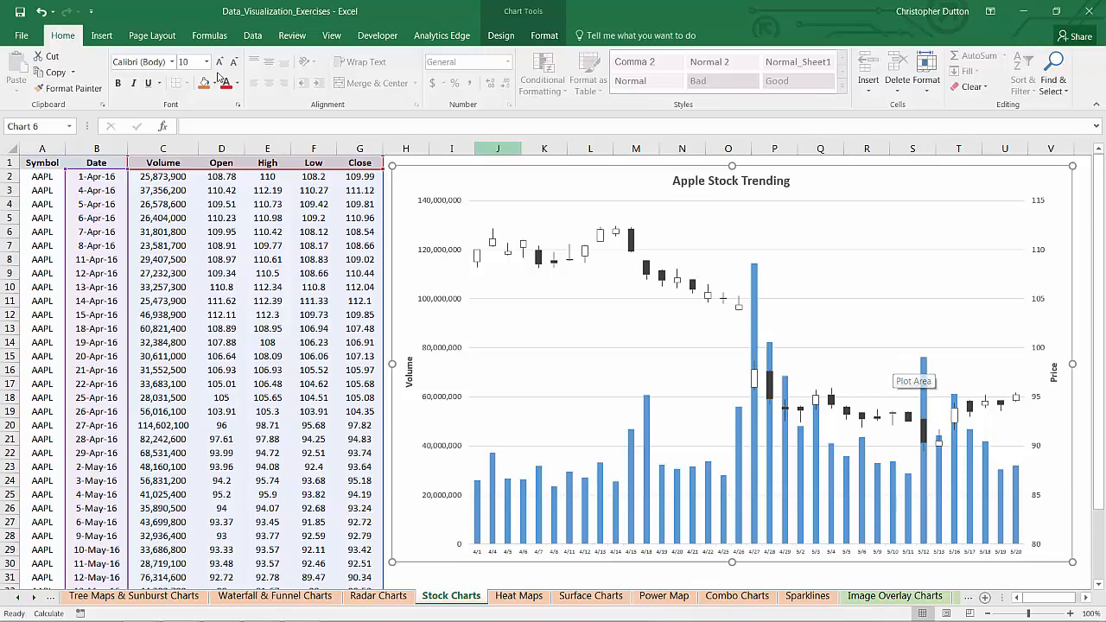
Step: Try to switch the Apple Stock Trending chart to the Open-High-Low-Close stock type
click(101, 35)
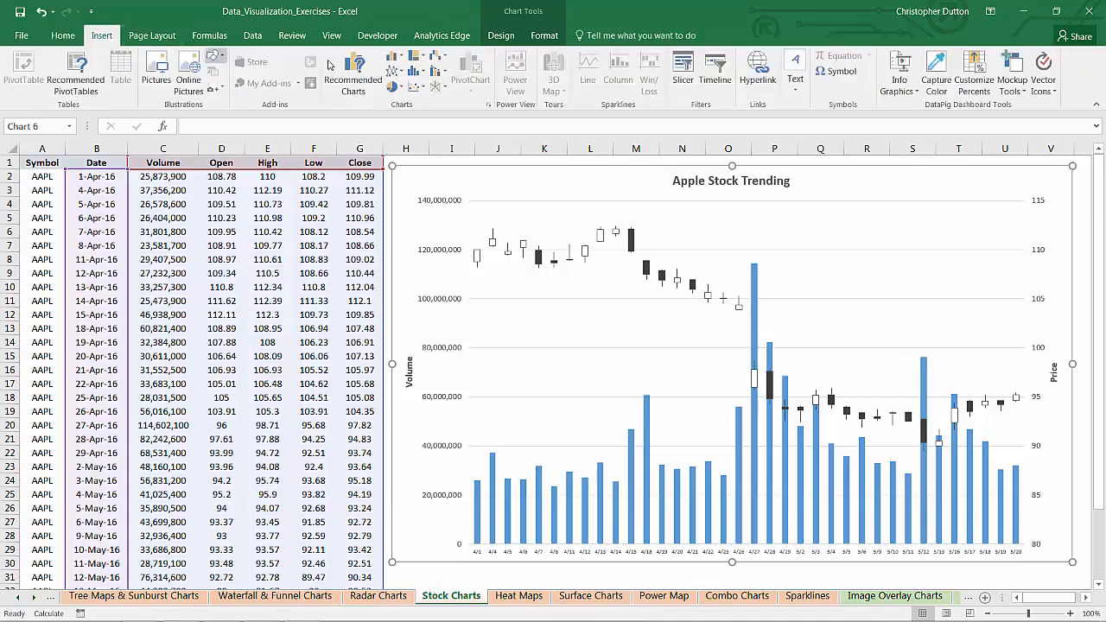
click(440, 58)
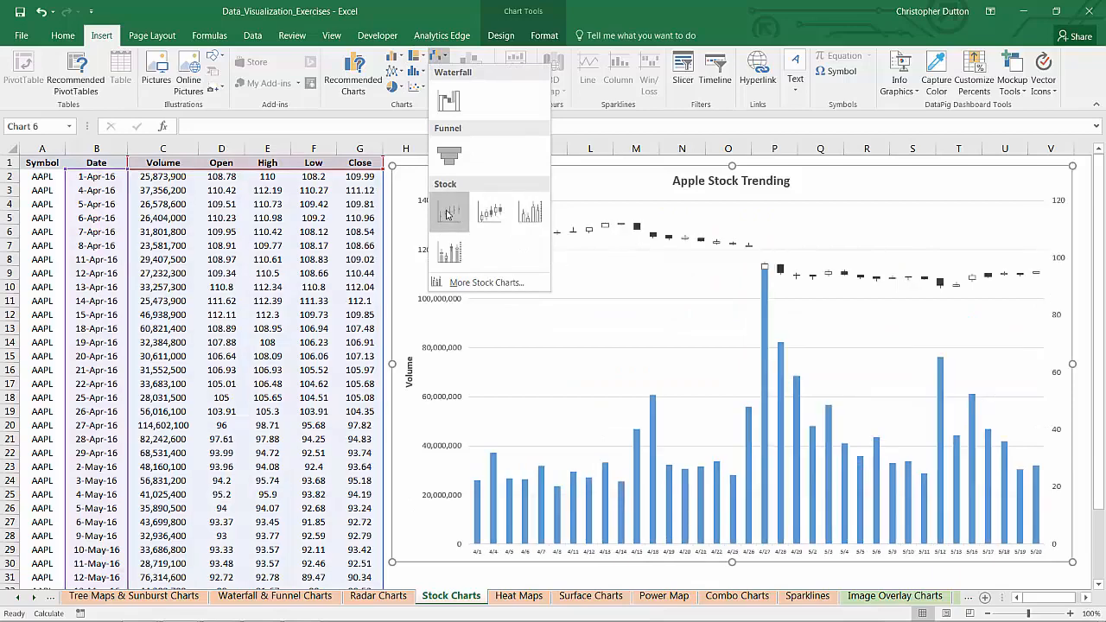
click(488, 214)
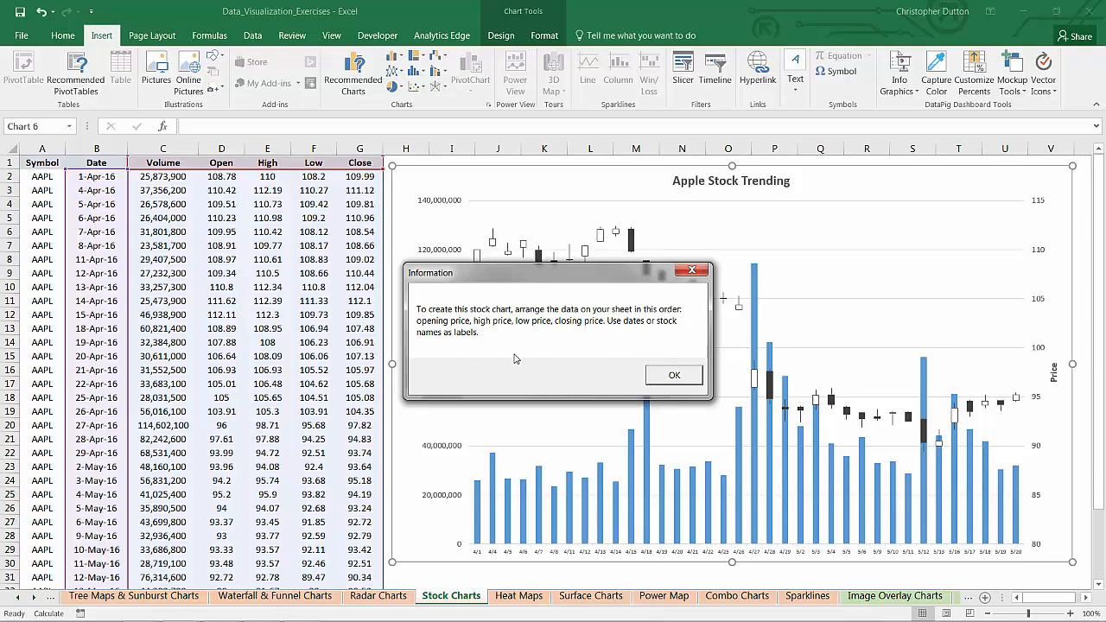
click(673, 375)
Step: Insert a trial Volume-High-Low-Close stock chart from the Date, Open, High, Low and Close columns, and delete it
click(328, 244)
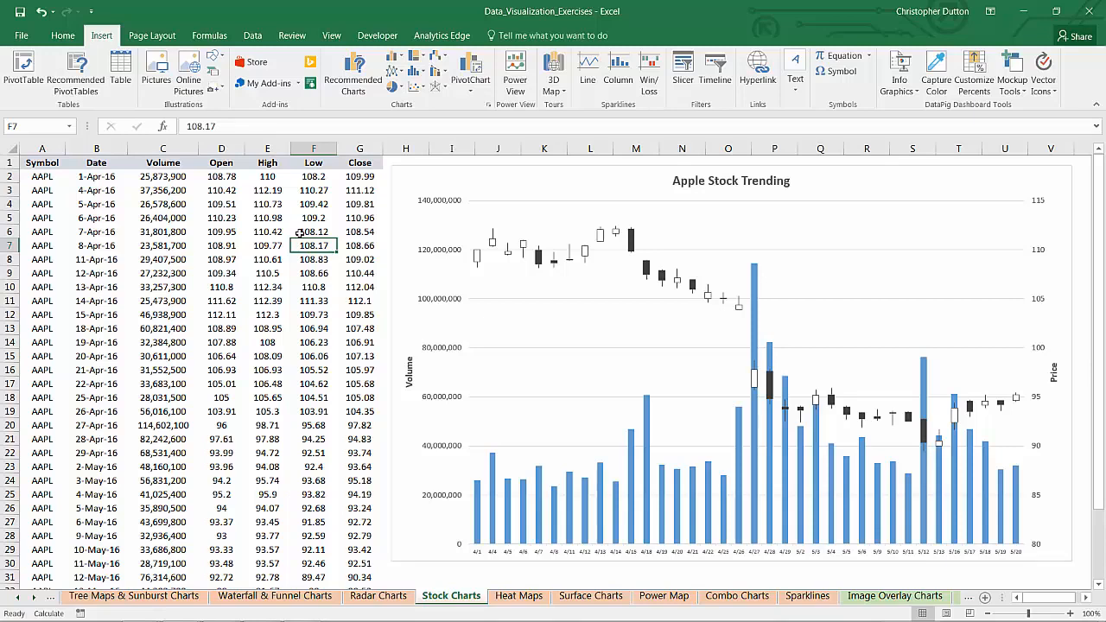
click(105, 144)
ctrl+click(229, 147)
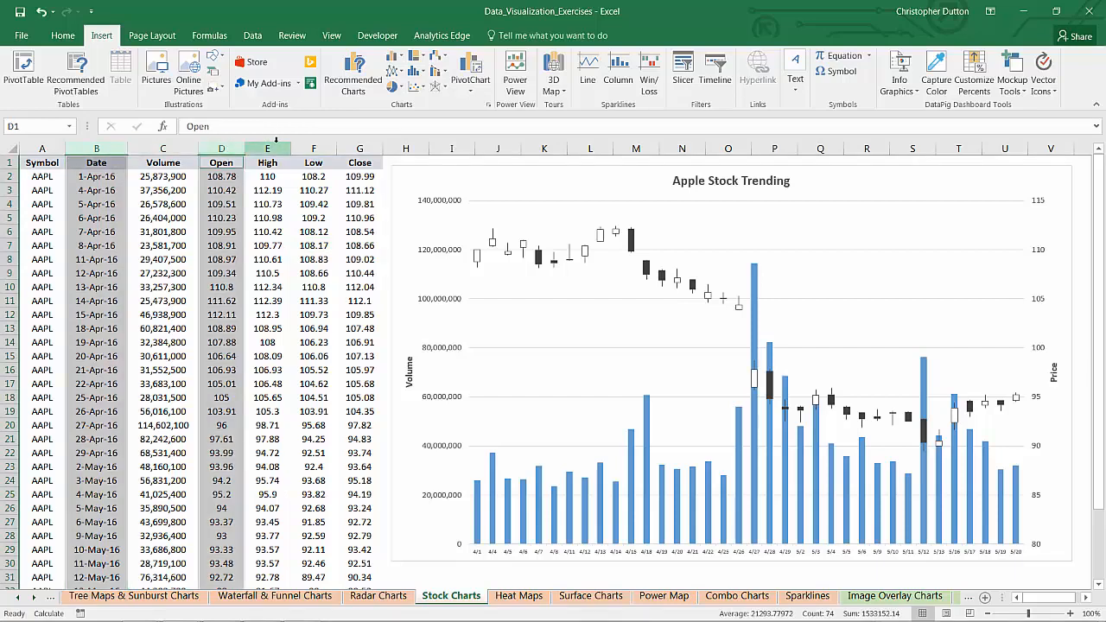
ctrl+drag(277, 144, 363, 145)
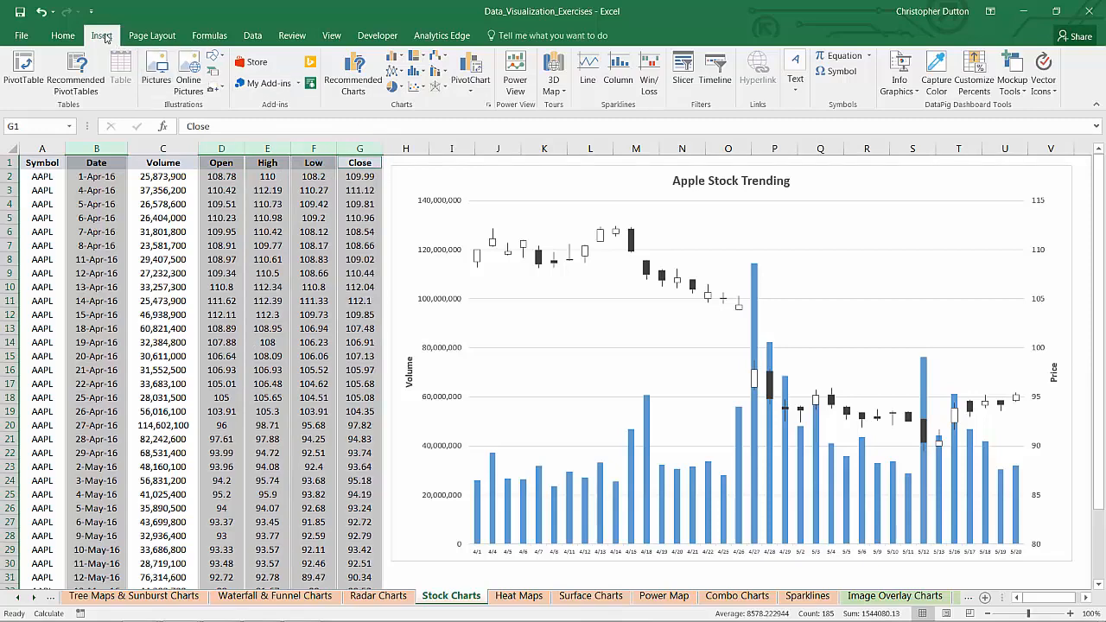
click(443, 57)
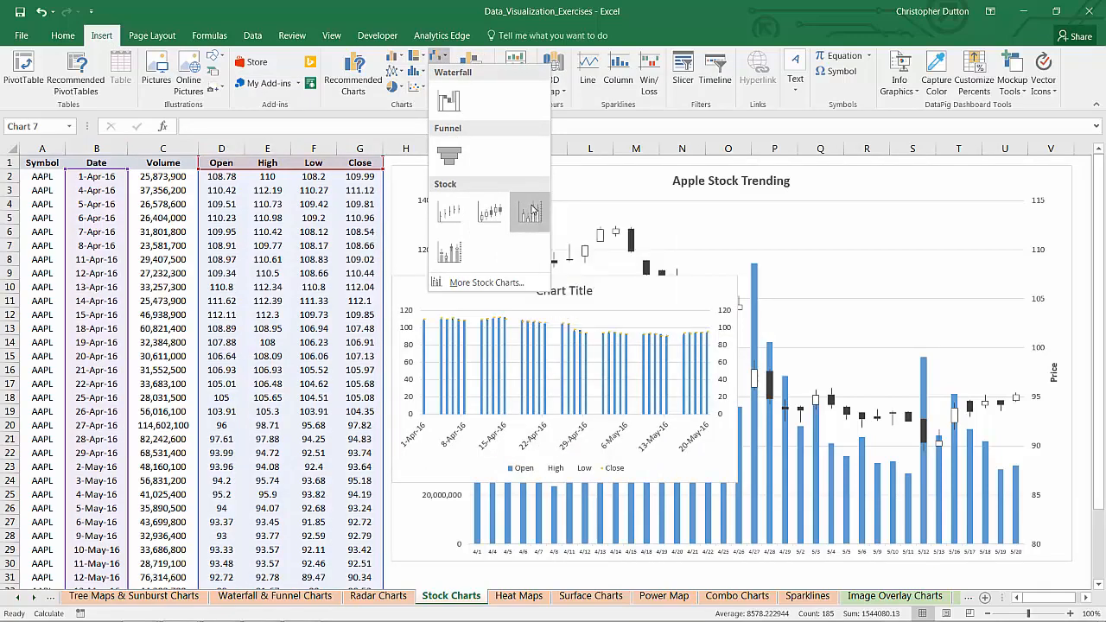
click(532, 211)
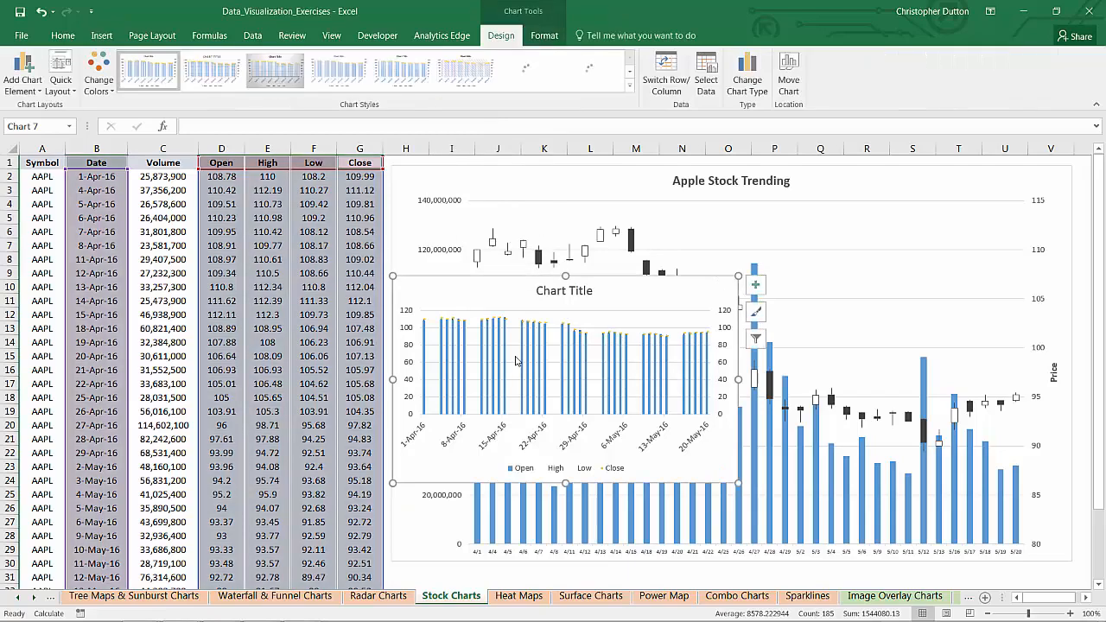
key(Delete)
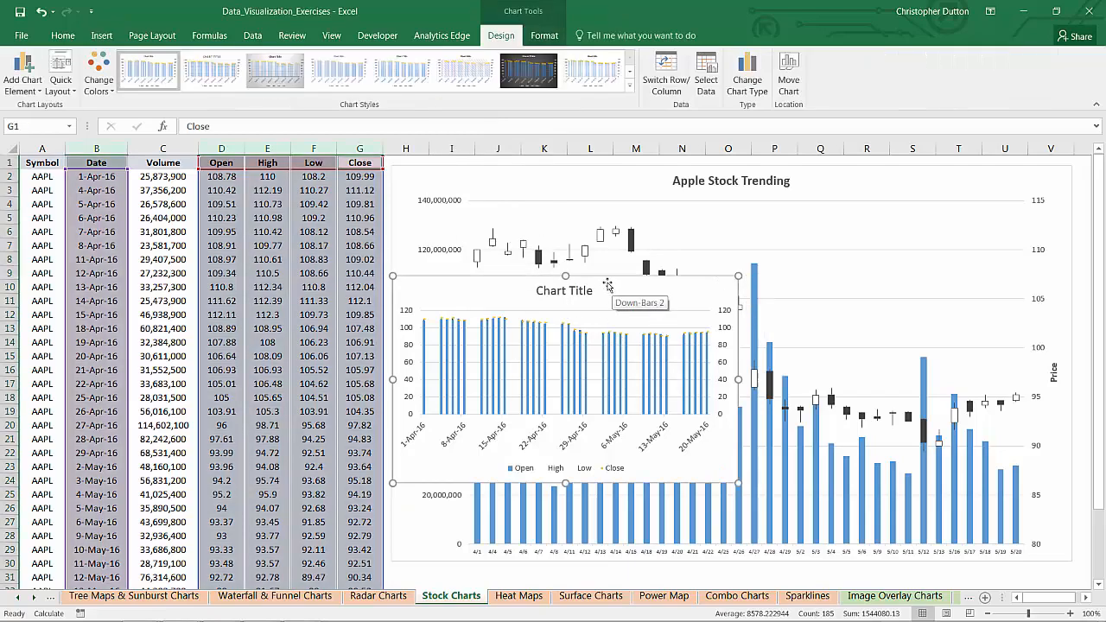
click(316, 230)
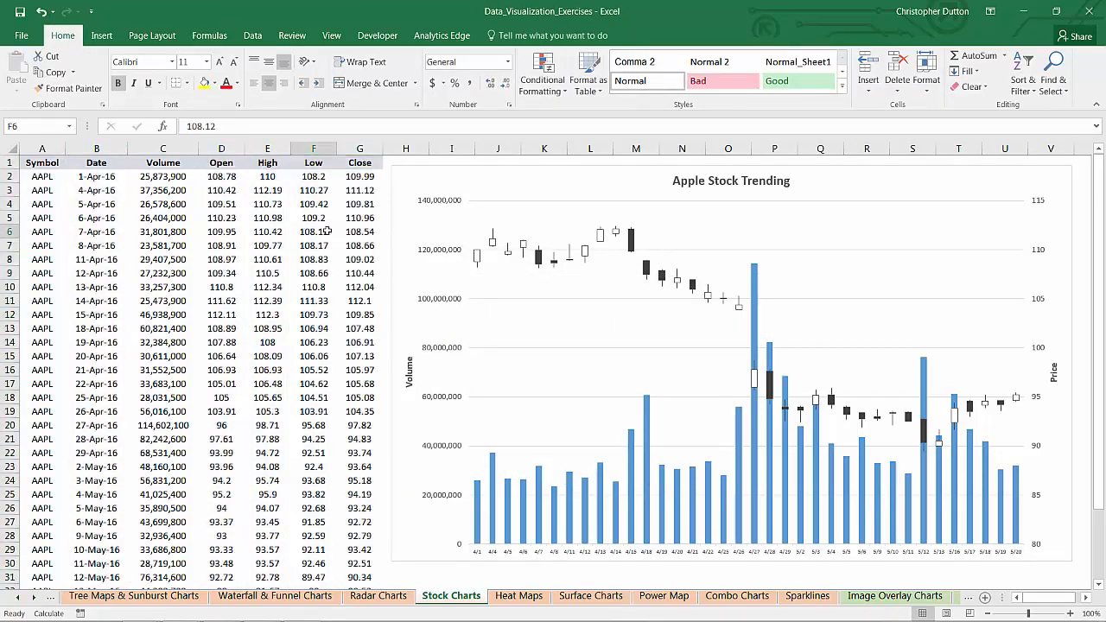
Step: Insert a trial Open-High-Low-Close stock chart from the Date, Volume, High, Low and Close columns, and delete it
click(104, 147)
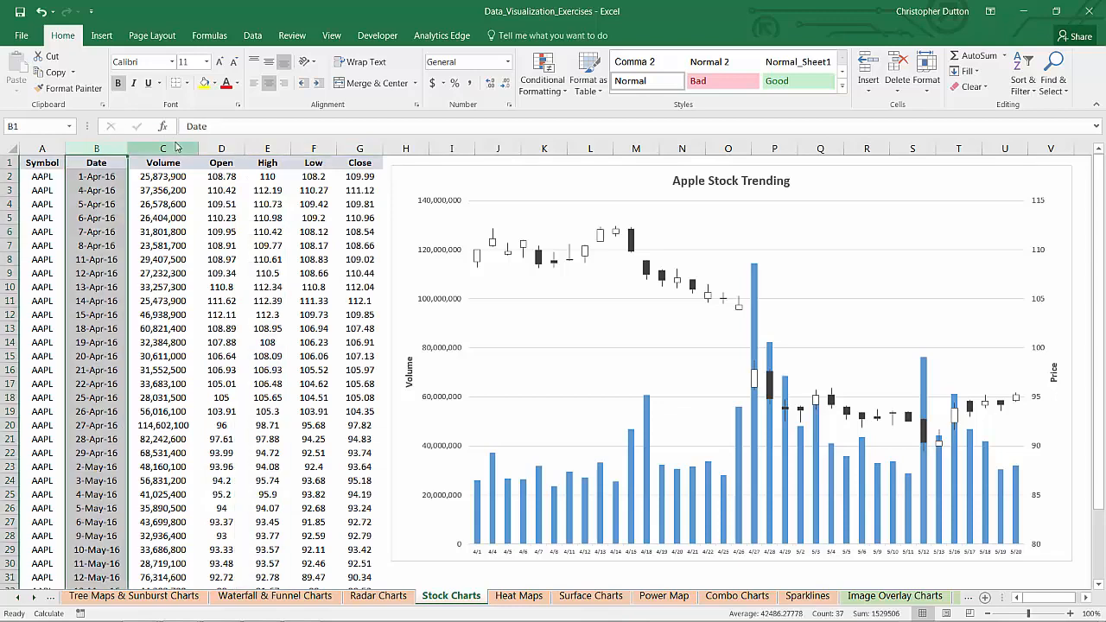
ctrl+click(171, 147)
drag(268, 146, 360, 147)
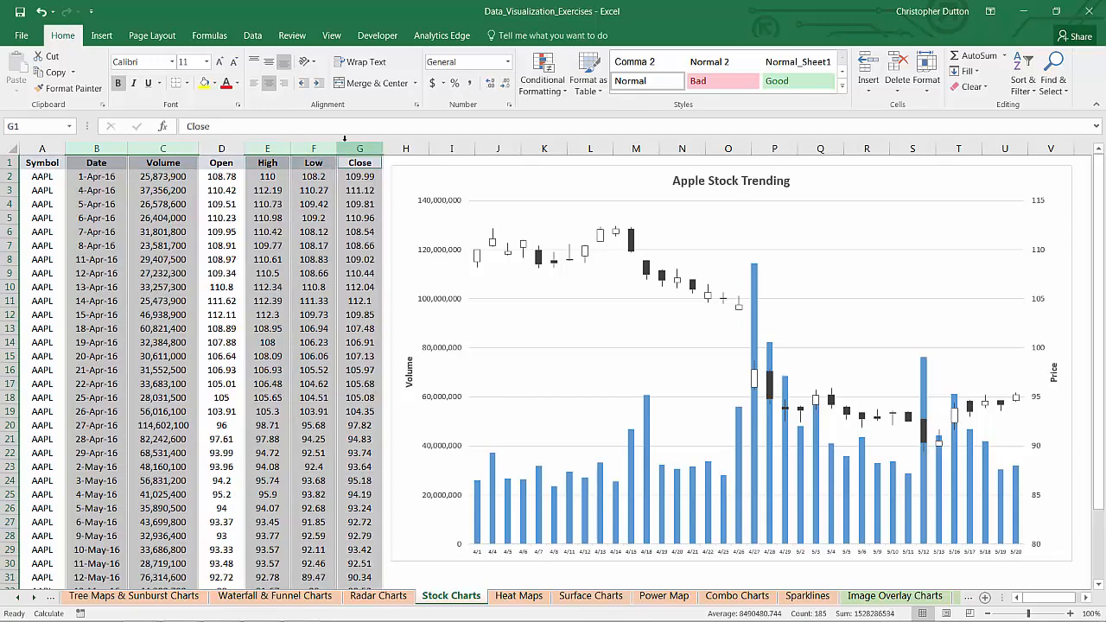
click(102, 36)
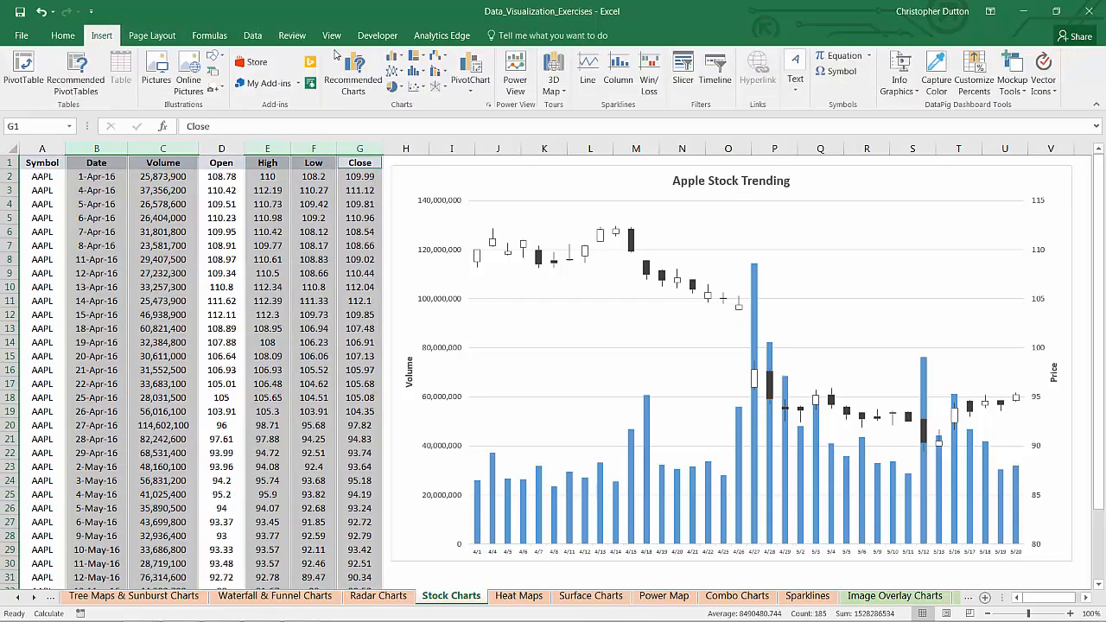
click(441, 58)
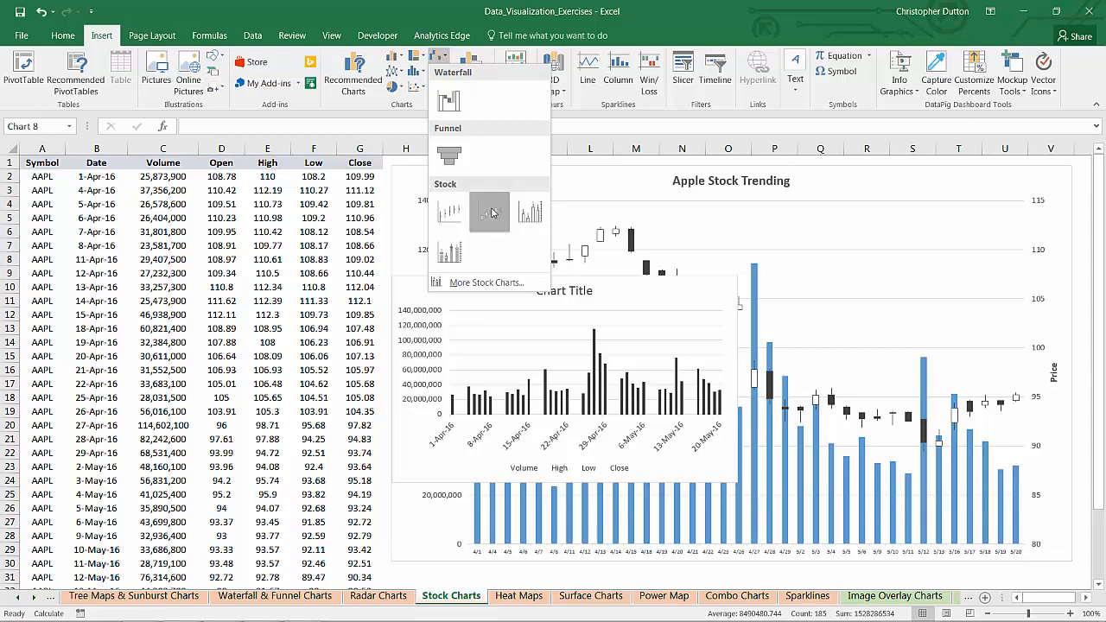
click(492, 213)
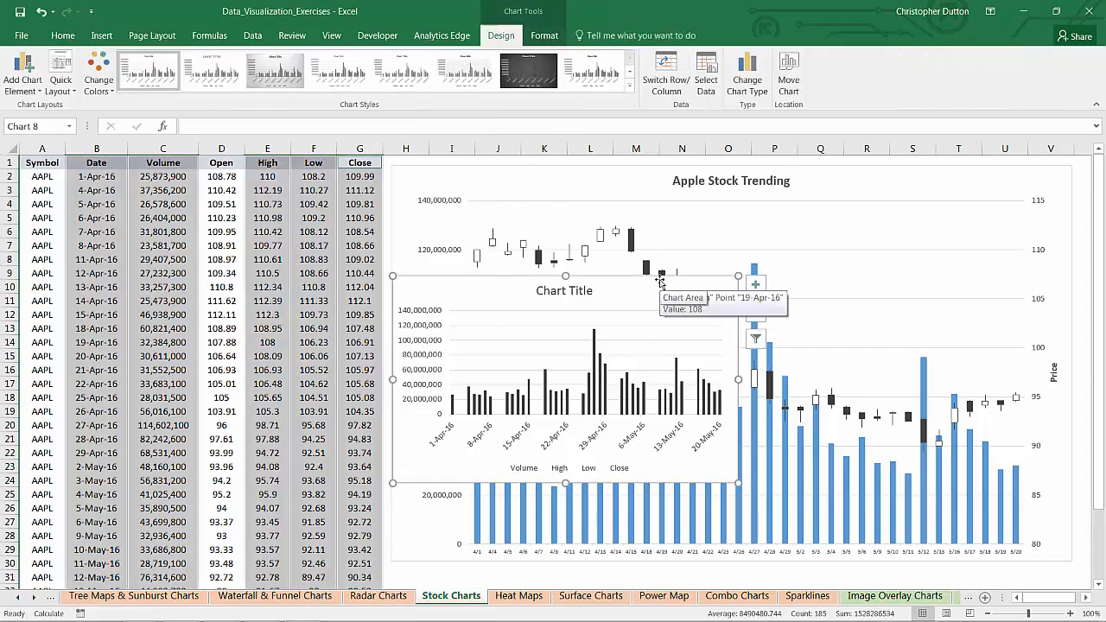
key(Delete)
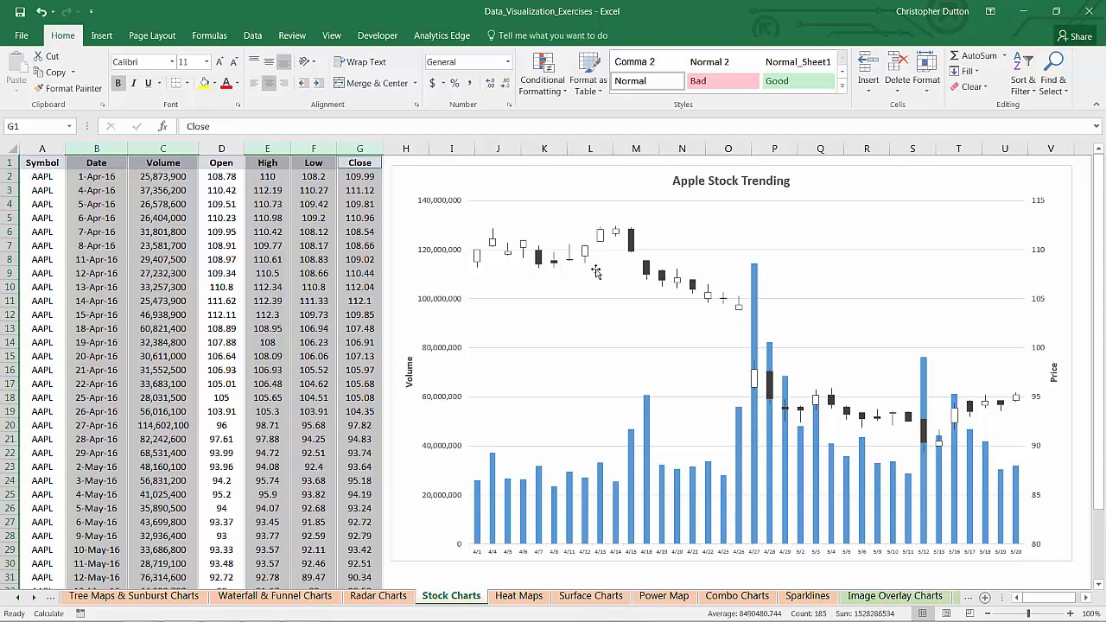
click(304, 218)
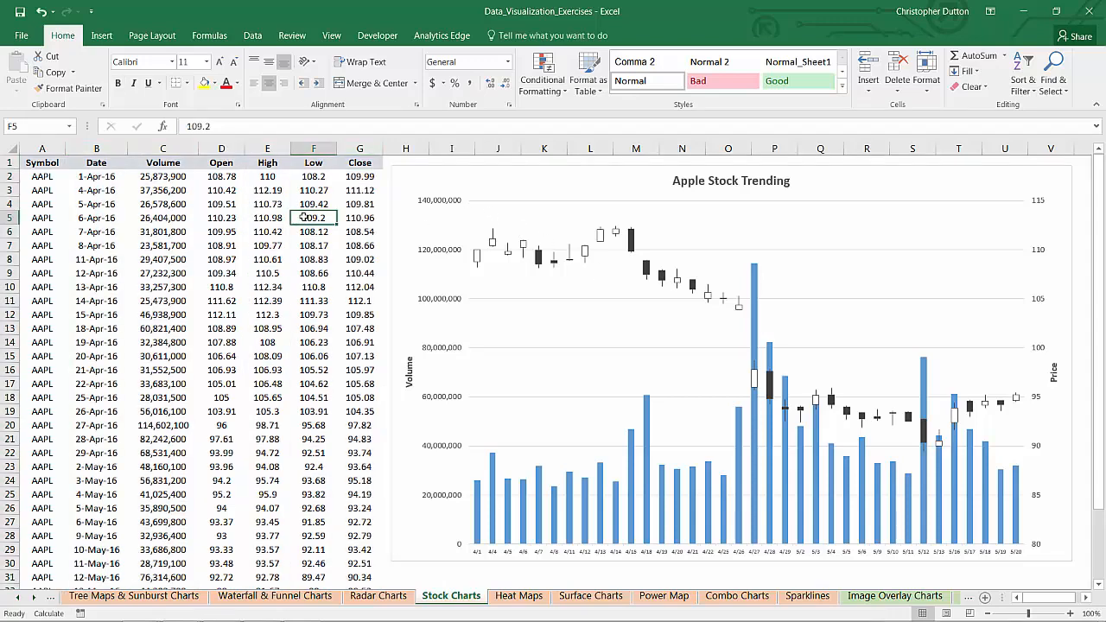